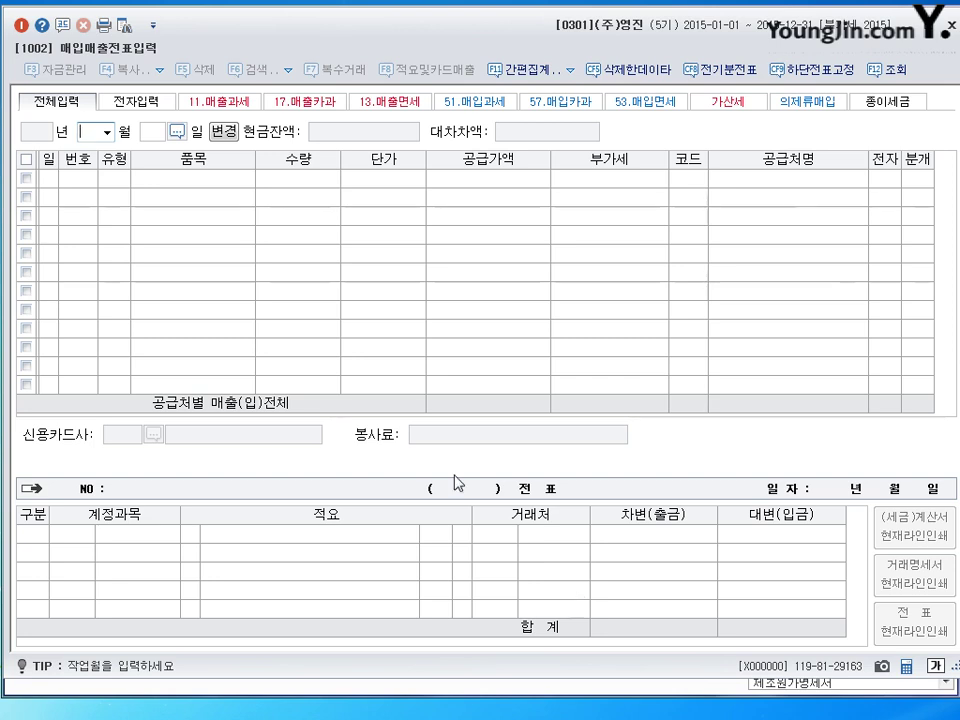
Set the voucher period to month 01 of 2015 with the day left blank to open whole-month entry.
left_click(107, 132)
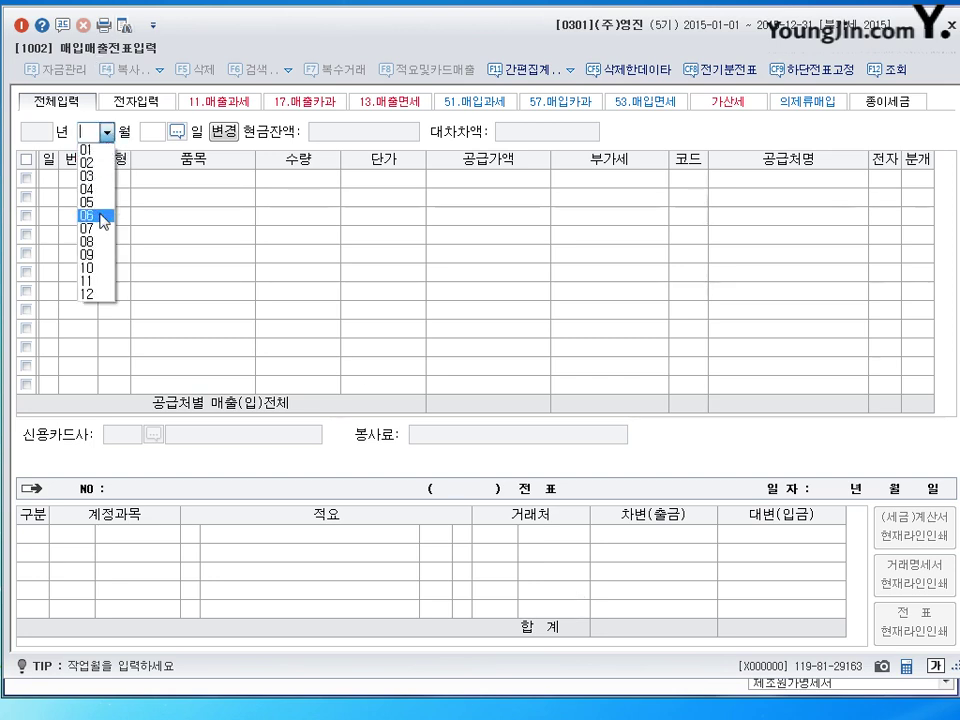
left_click(104, 148)
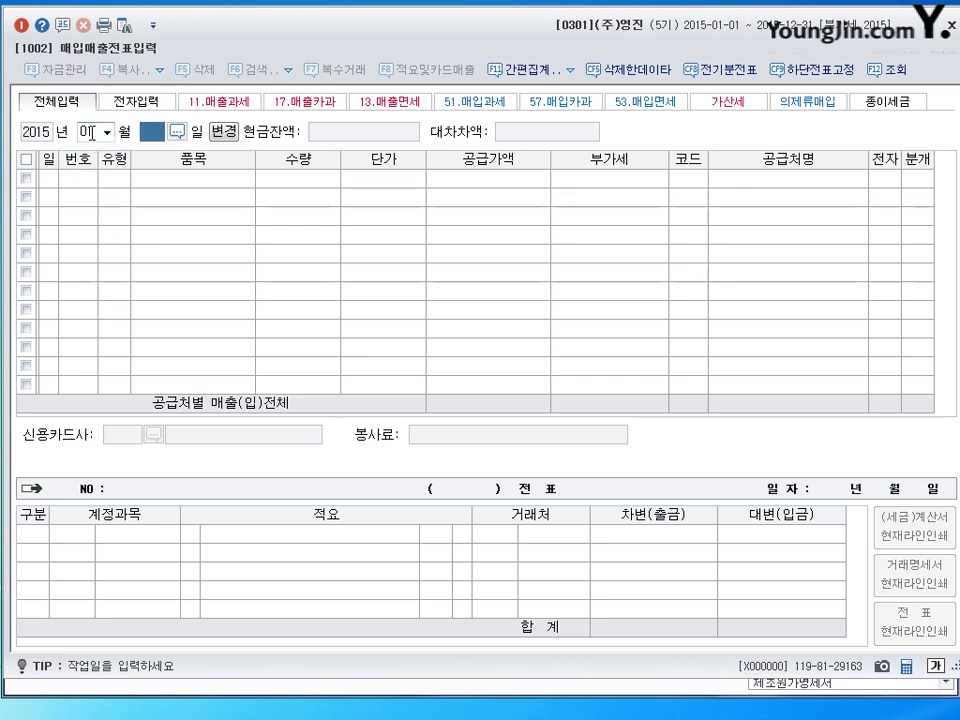
left_click(84, 131)
left_click(100, 148)
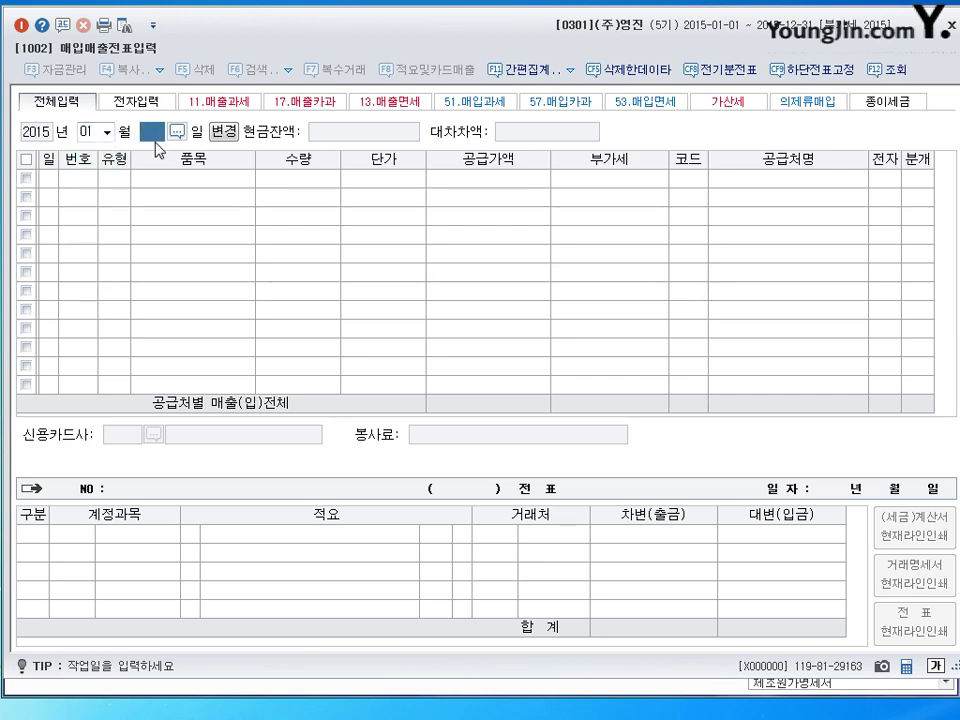
left_click(105, 131)
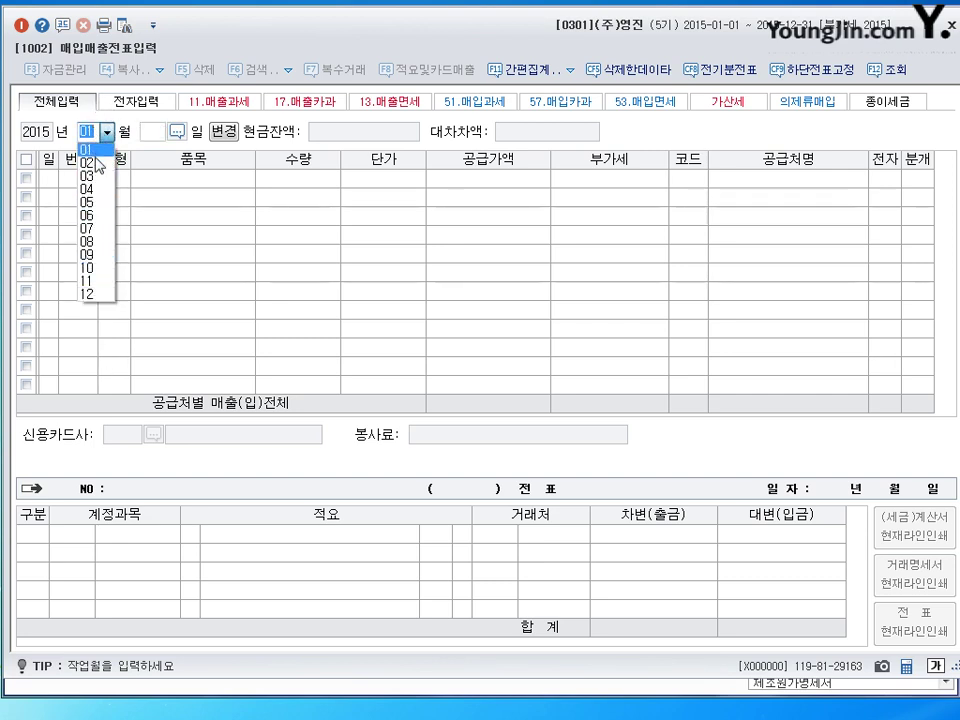
left_click(96, 150)
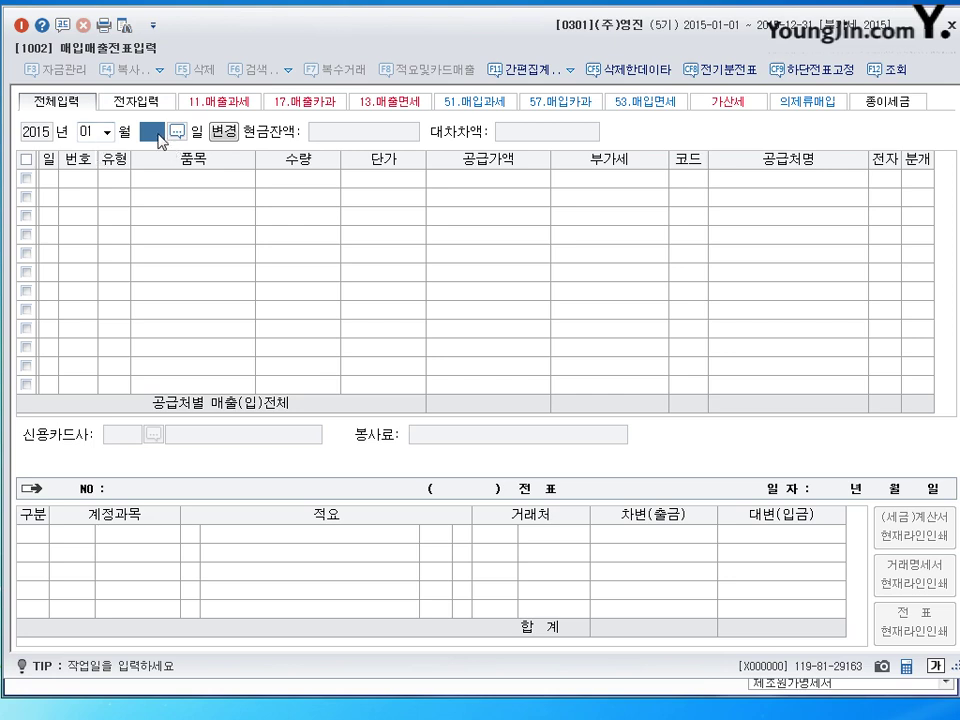
key("Return")
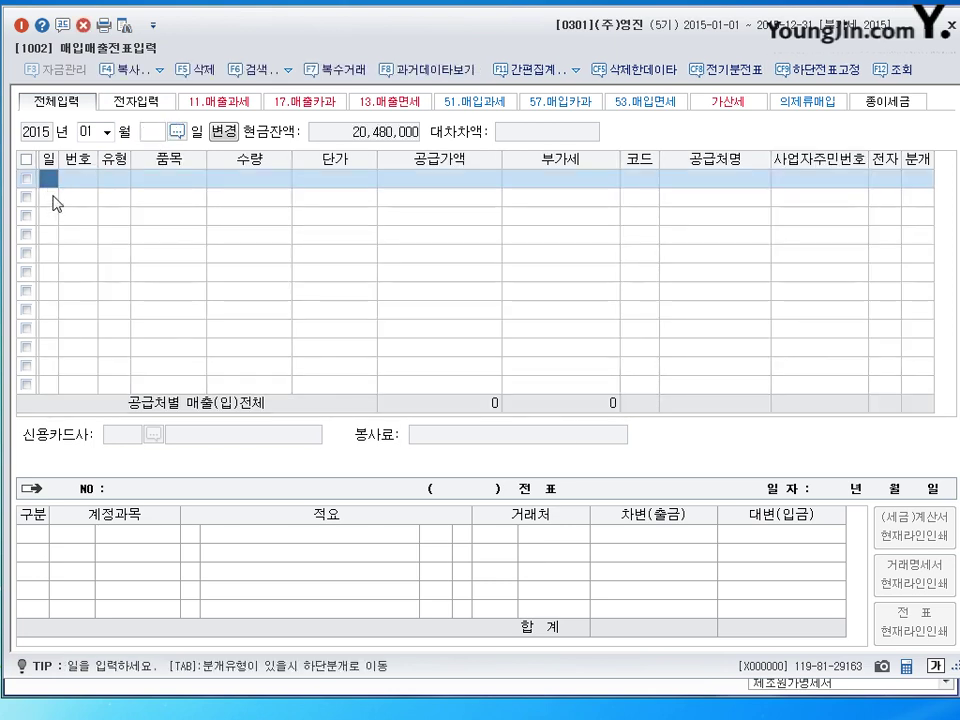
Try entering the voucher with the working day fixed at 1, then clear that day to return to whole-month entry.
type("1")
key("Return")
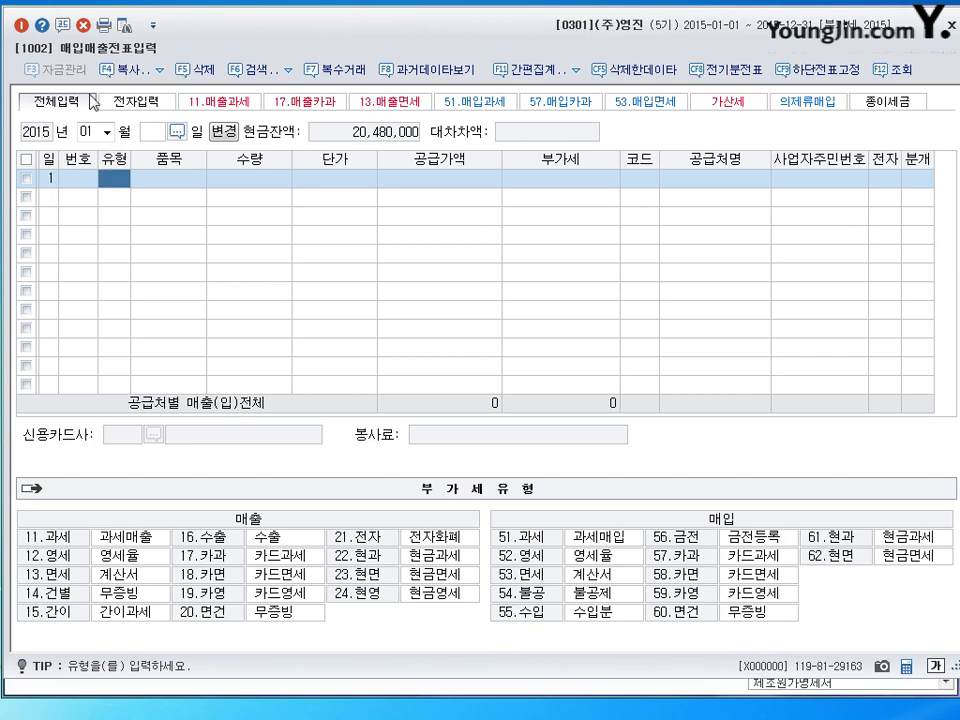
left_click(150, 132)
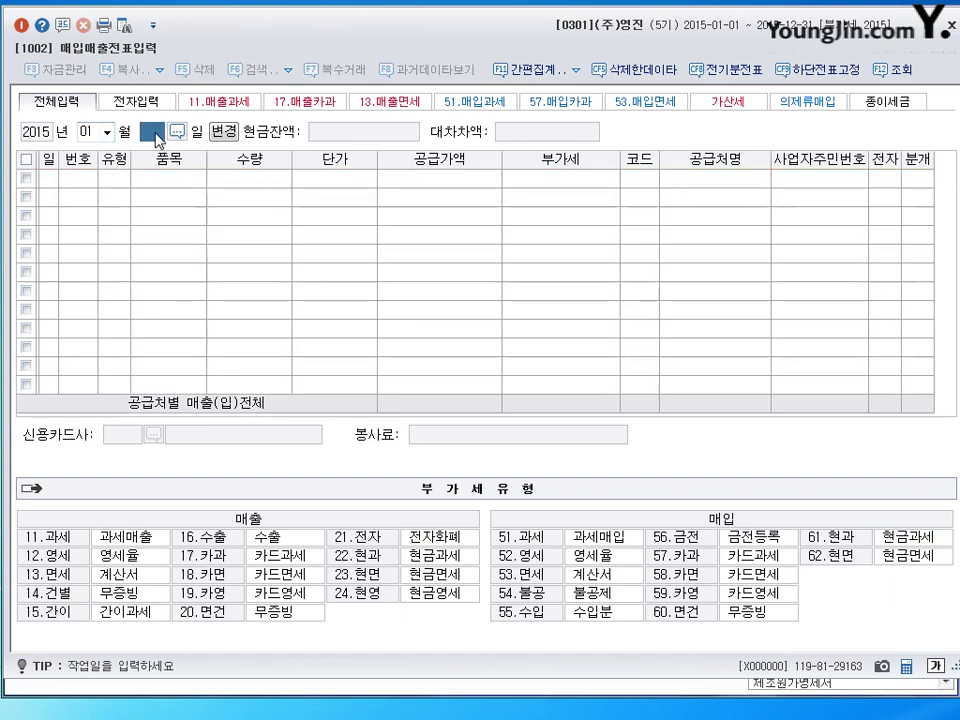
type("1")
key("Return")
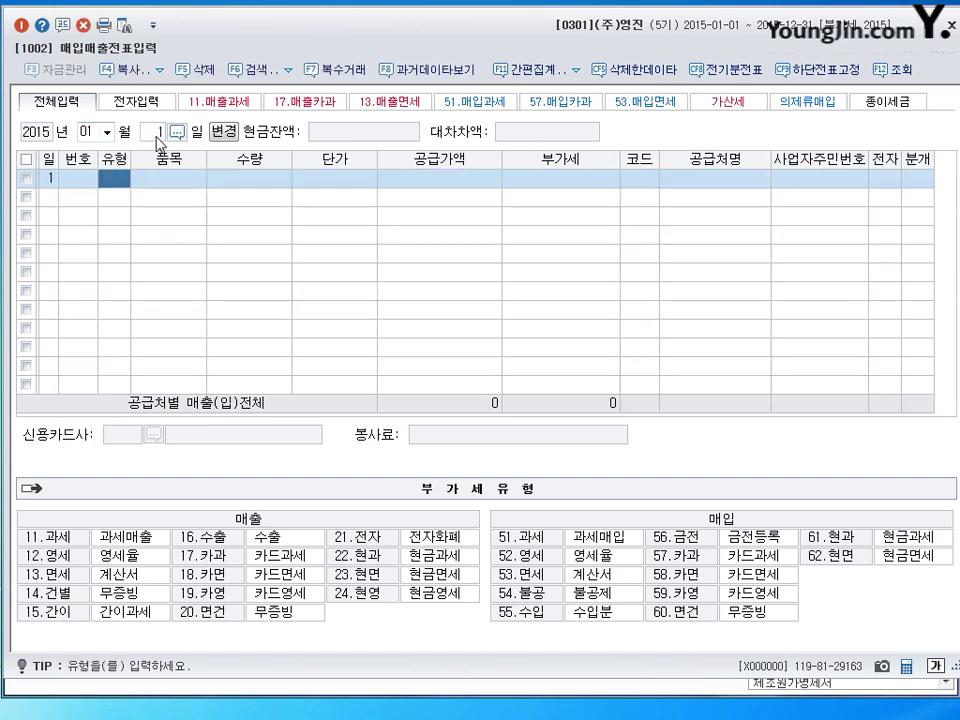
left_click(150, 132)
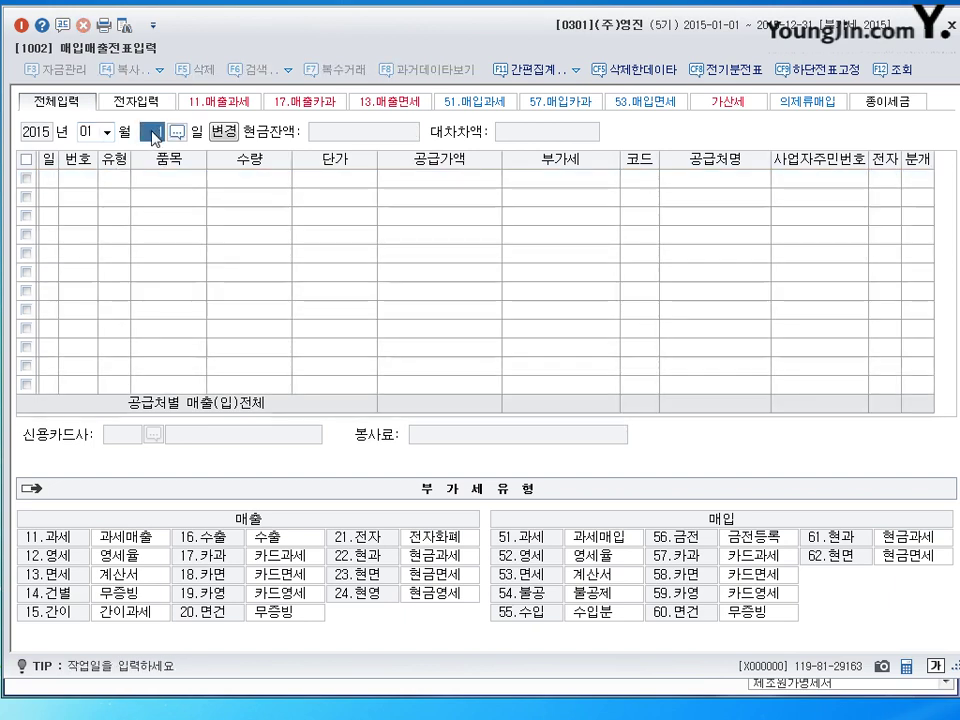
key("Return")
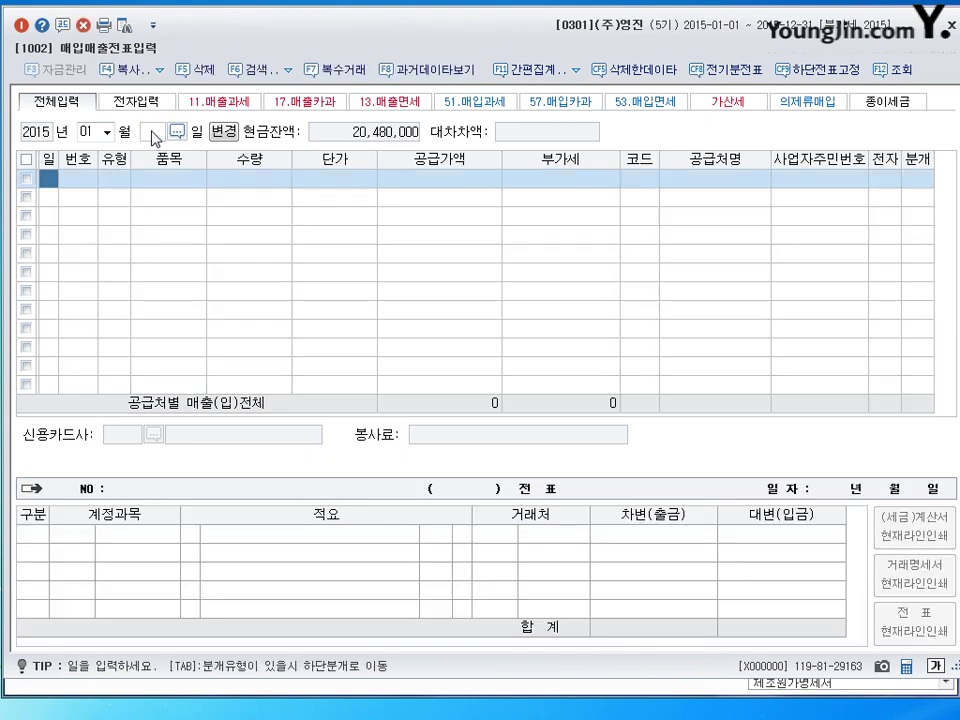
Enter day 1 in the first voucher row and choose VAT type 11.과세 for a taxable sale.
type("1")
key("Return")
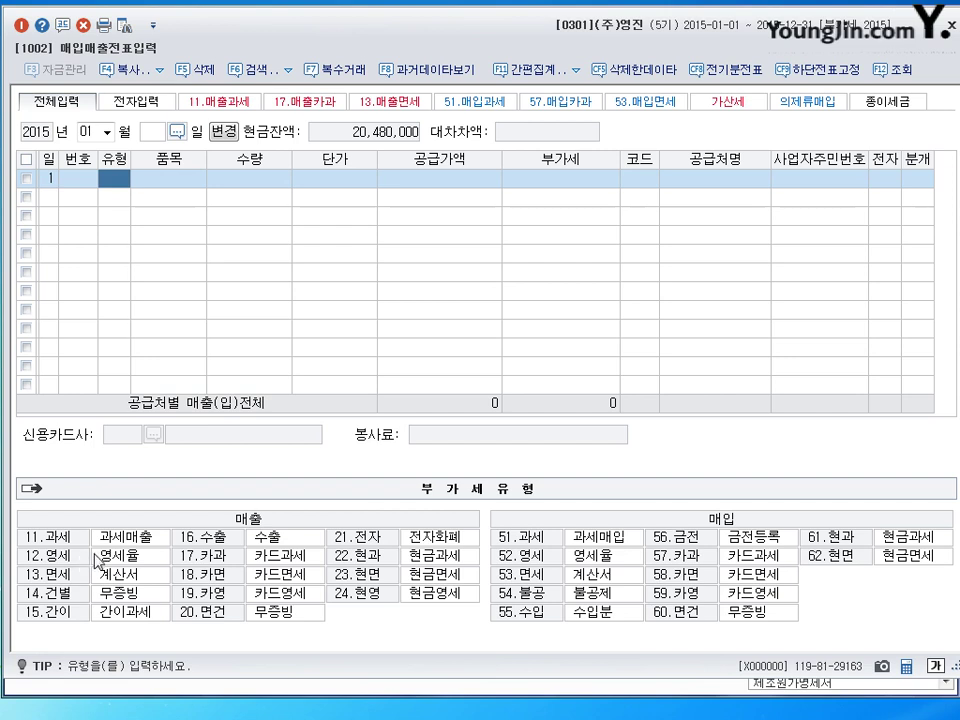
left_click(38, 543)
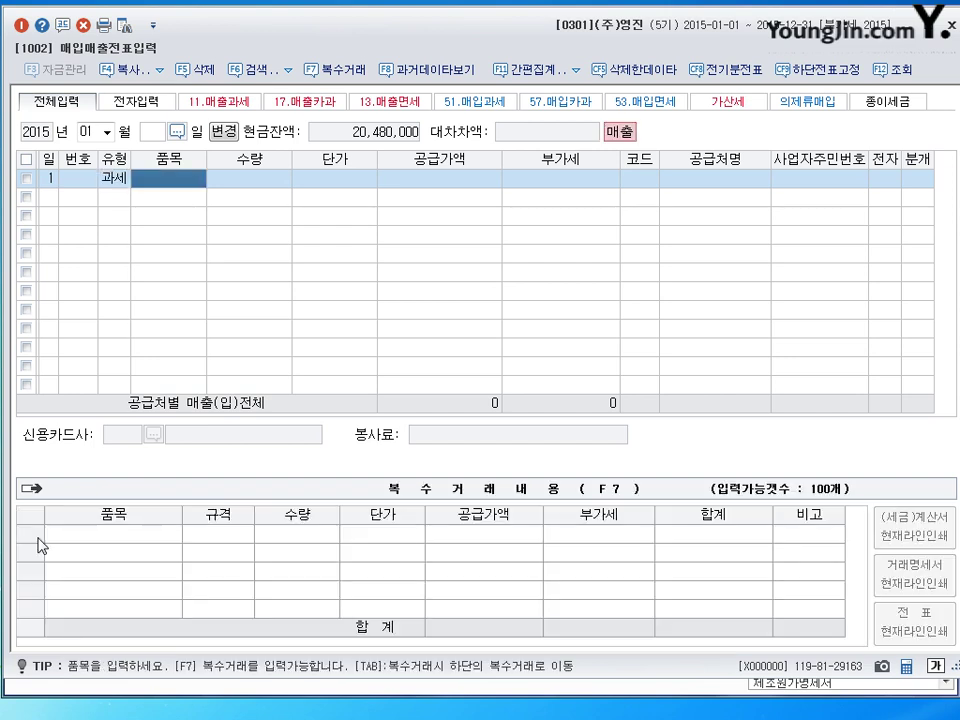
left_click(124, 179)
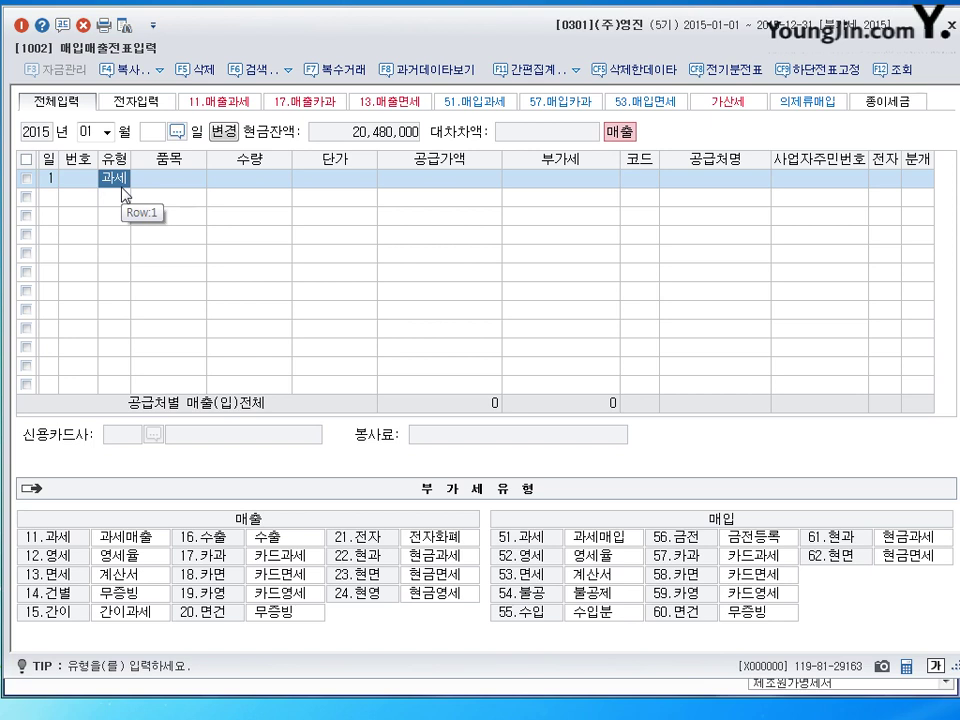
key("Return")
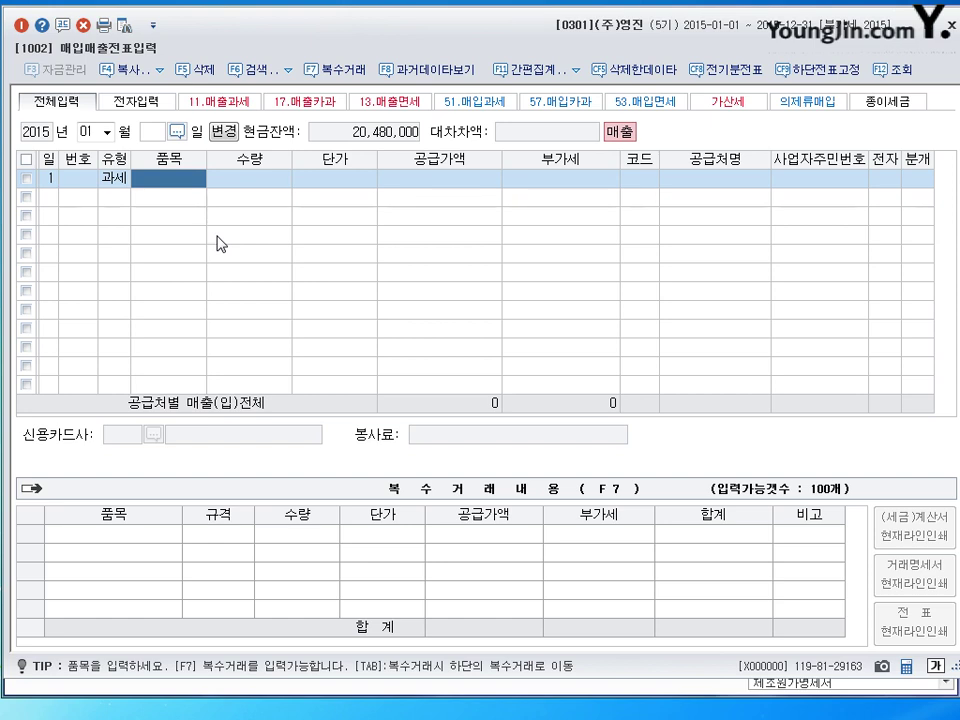
Enter 제품 as the item in the voucher row, leaving the quantity and unit price blank.
type("ㅈ")
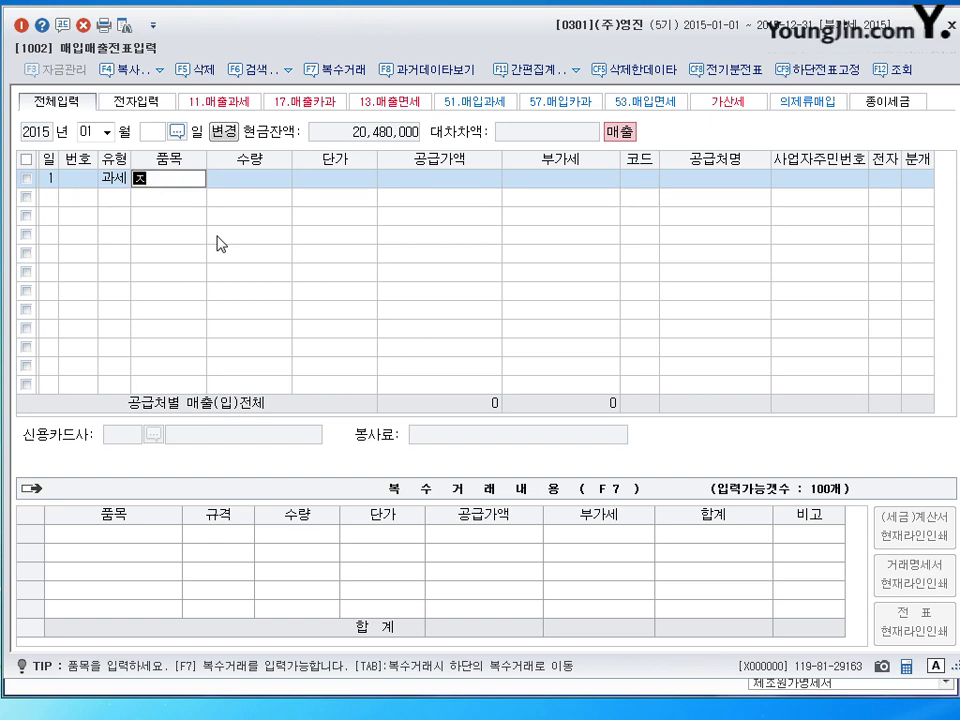
type("ㅔ품")
key("Return")
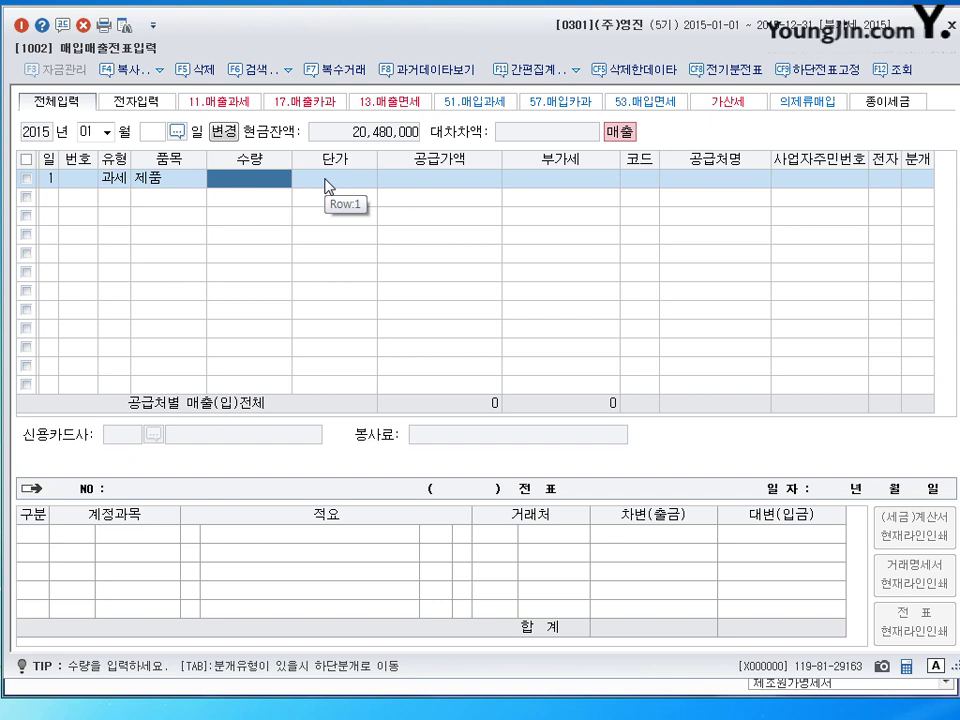
key("Return")
key("Return")
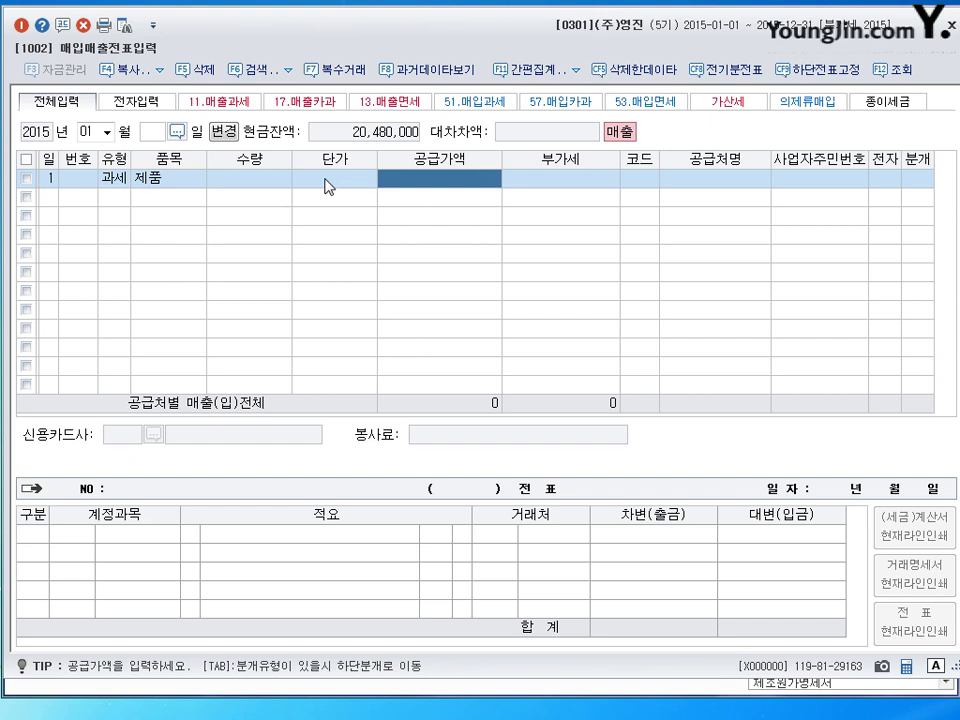
key("Left")
key("Left")
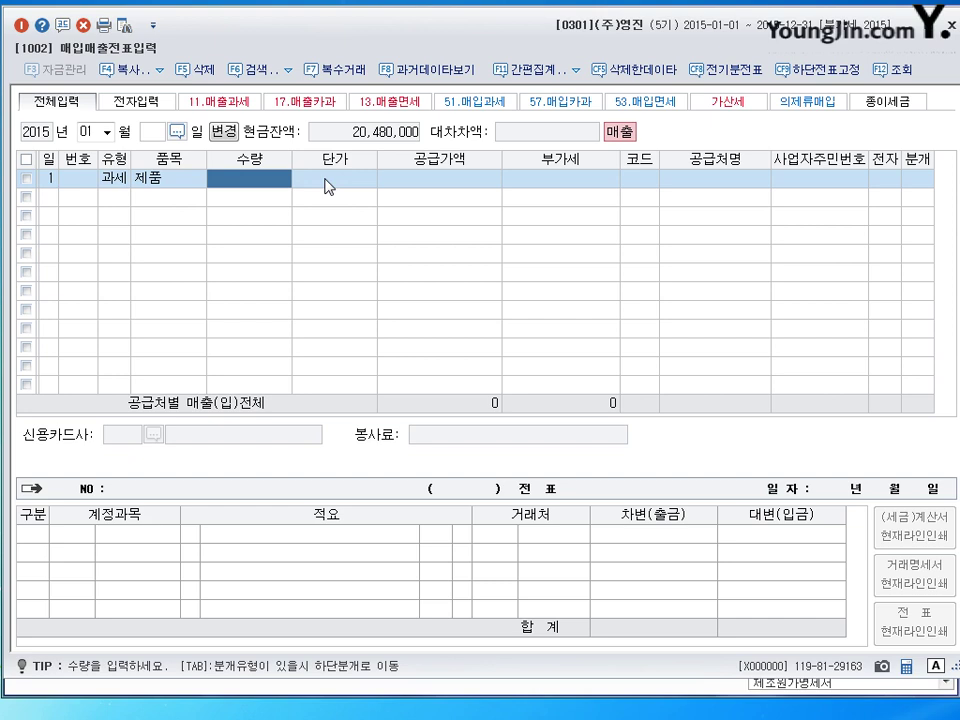
key("Left")
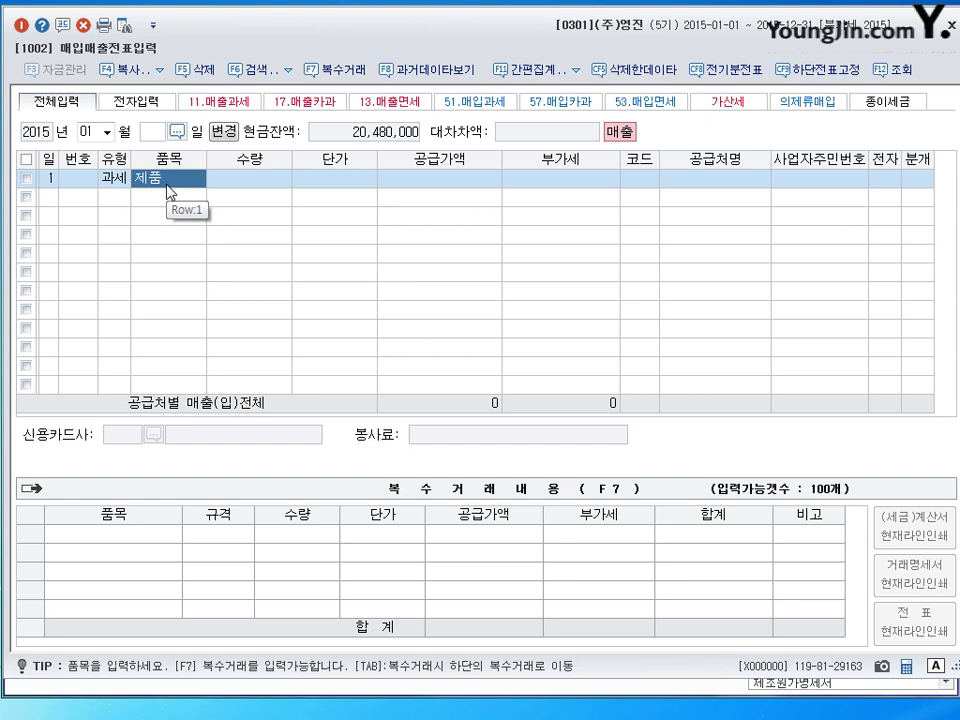
Open multiple-transaction entry (복수거래) for the row and add 전자제품1 with a supply value of 1,000,000.
left_click(340, 78)
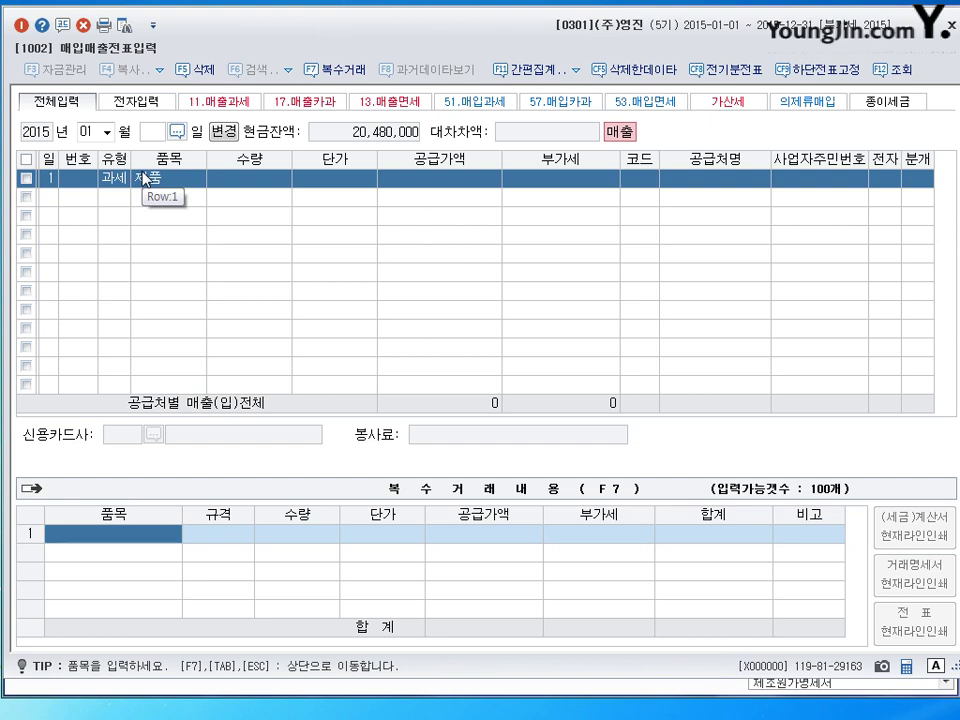
type("제")
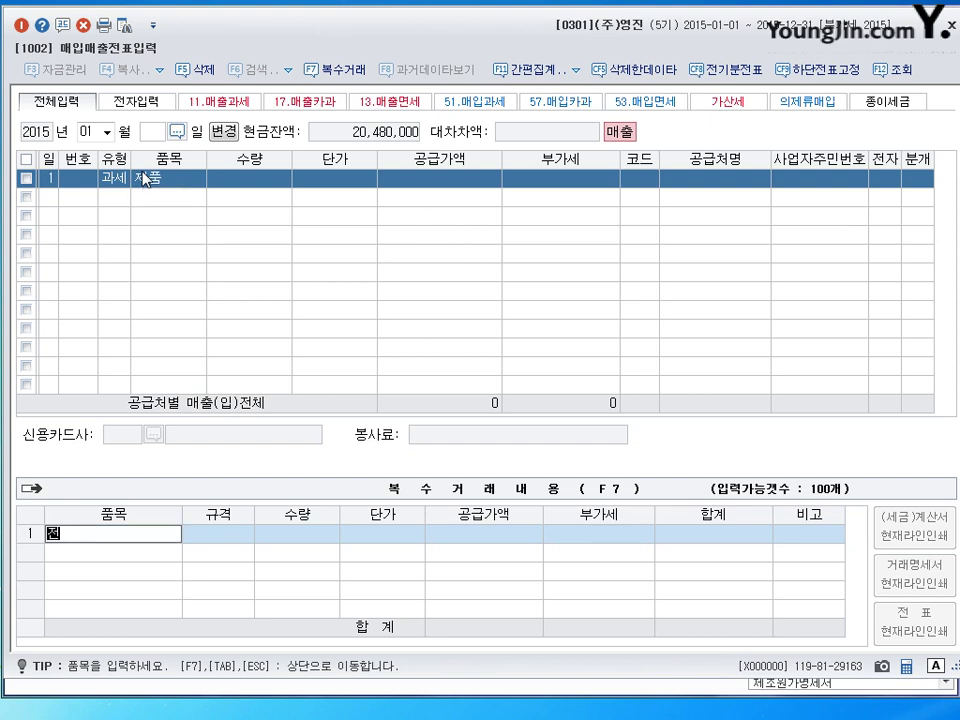
key("BackSpace")
type("전자제품")
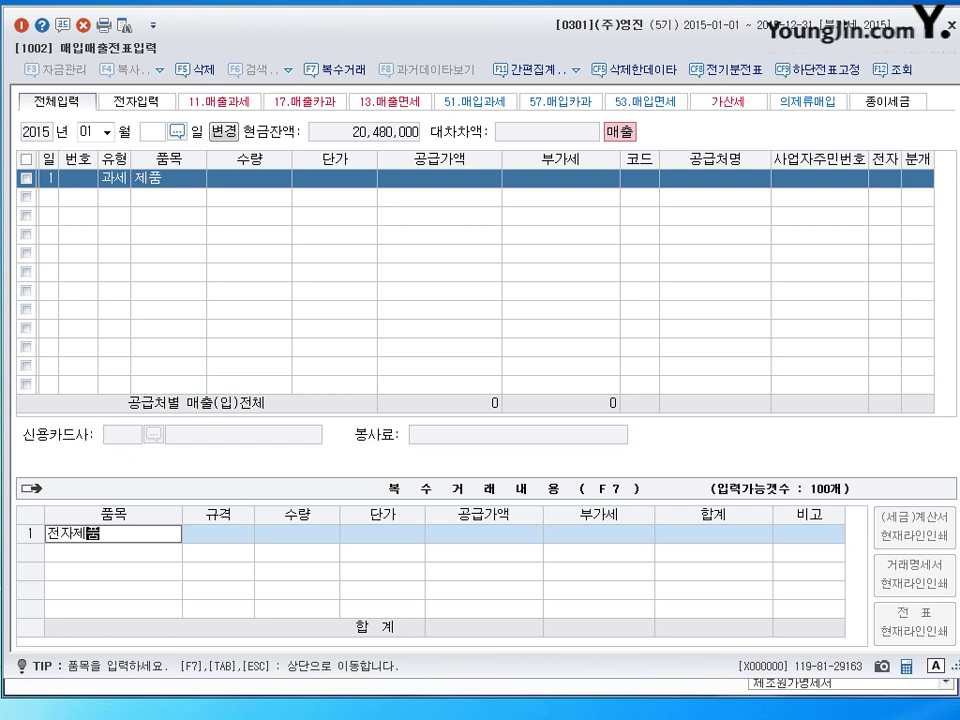
type("1")
key("Return")
key("Return")
key("Return")
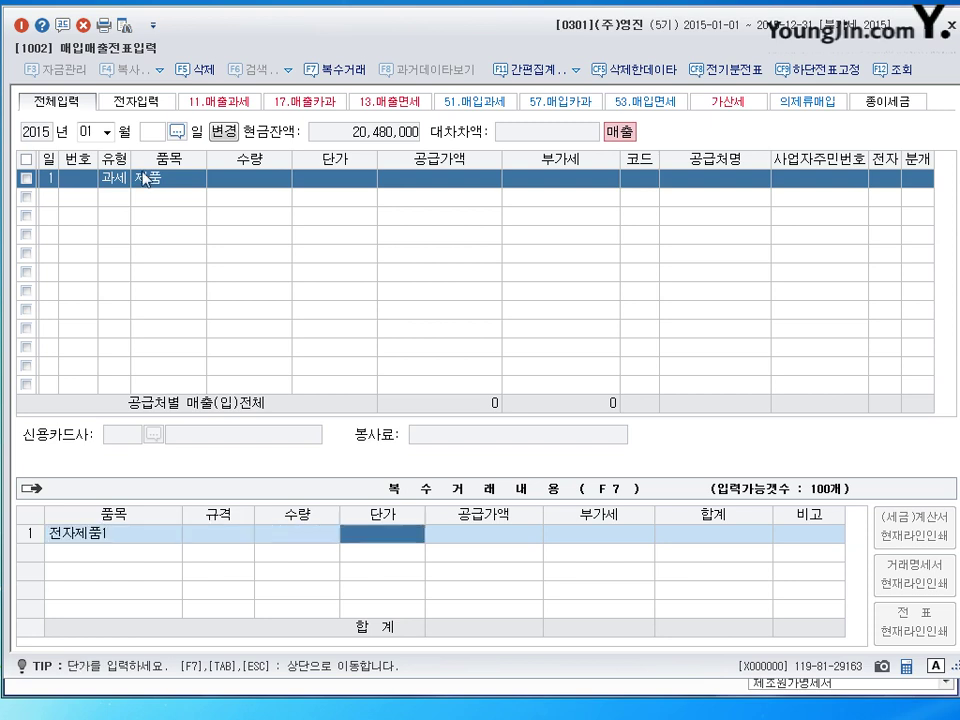
key("Return")
type("1000000")
key("Return")
key("Return")
key("Return")
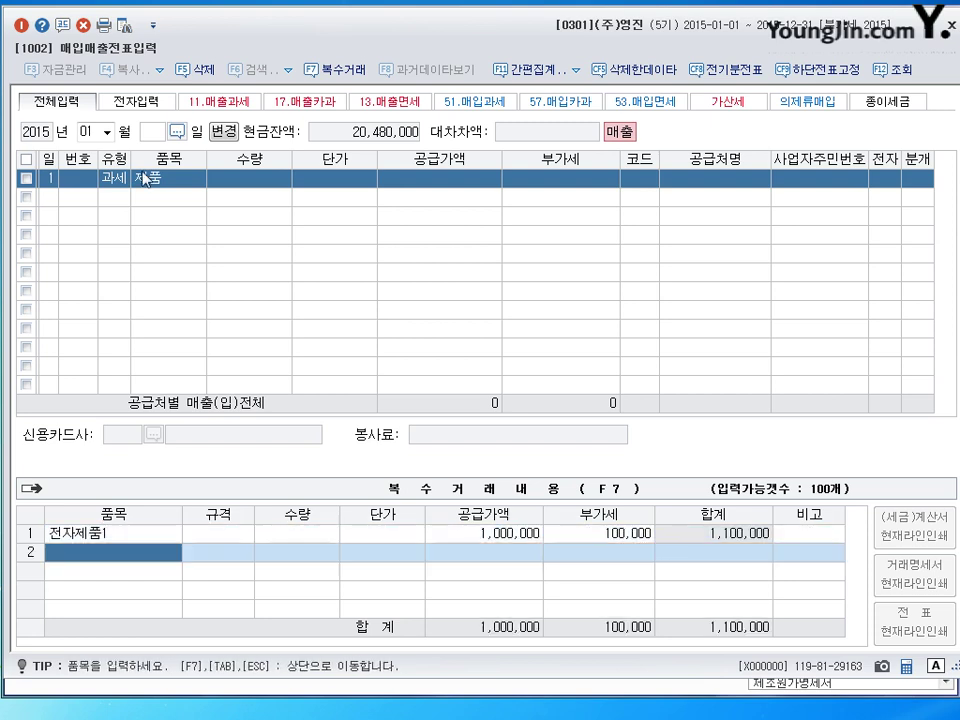
Add 전자제품2 with a supply value of 500,000 as the second line and return to the voucher row.
type("전자")
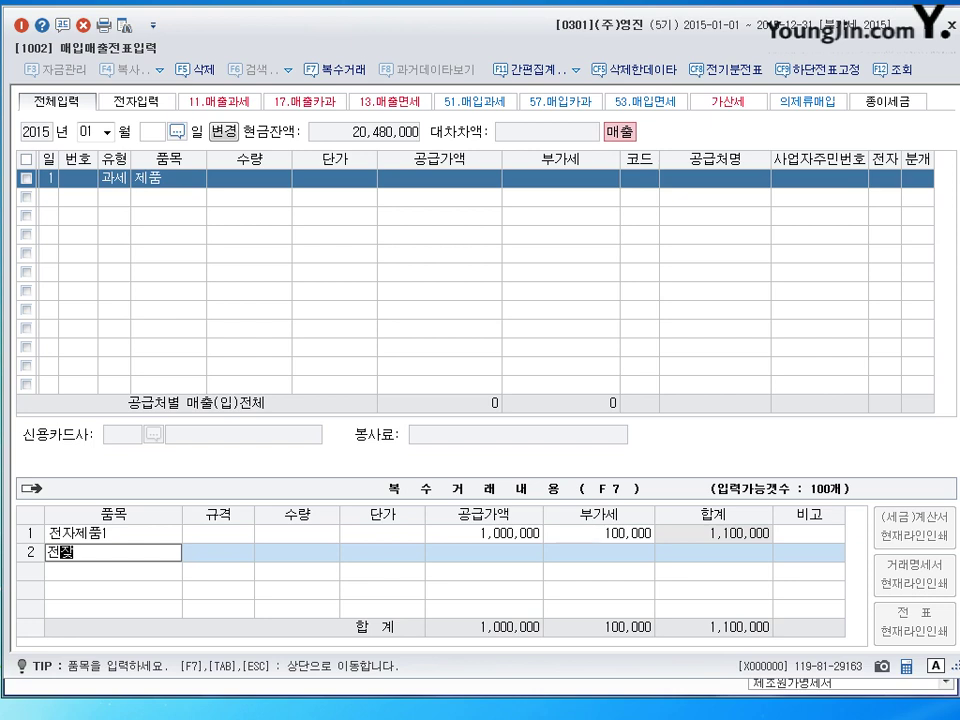
type("제품2")
key("Return")
key("Return")
key("Return")
key("Return")
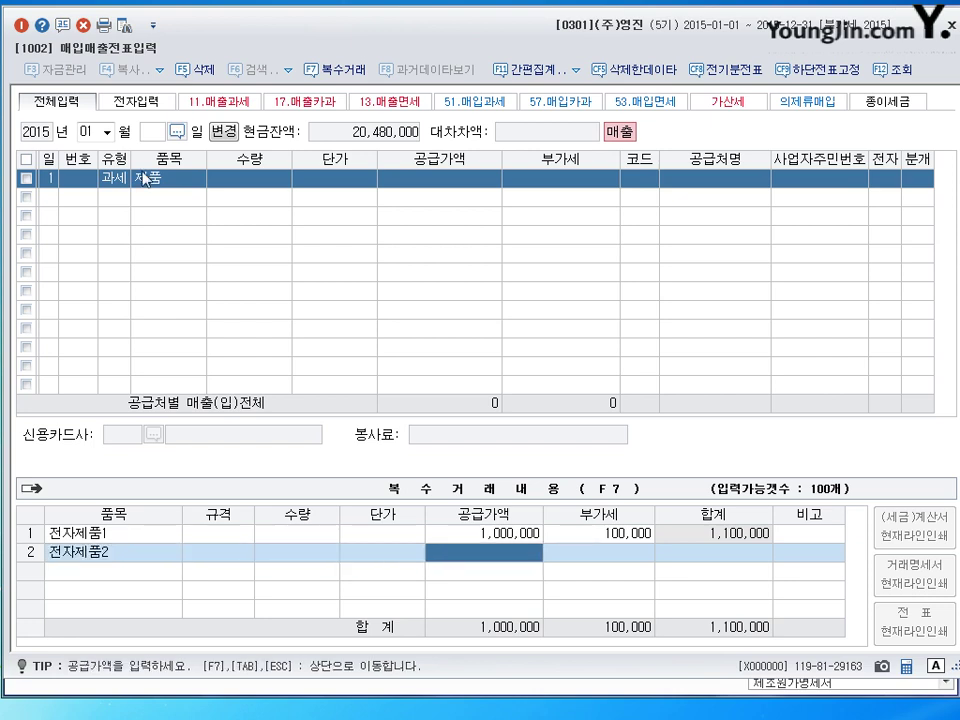
type("5000000")
key("Return")
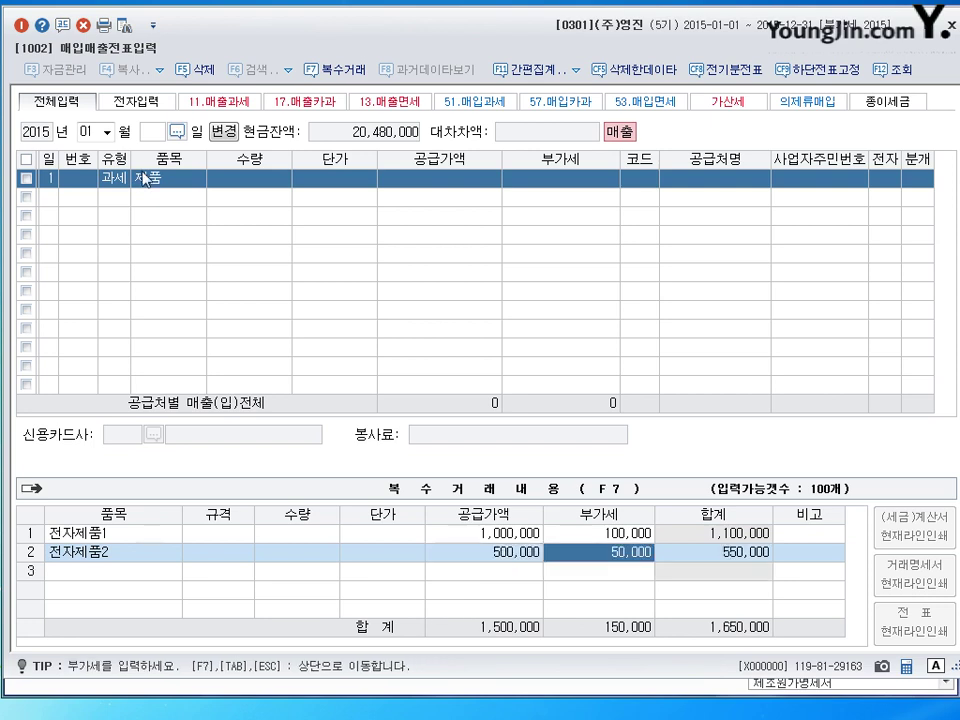
key("Return")
key("Return")
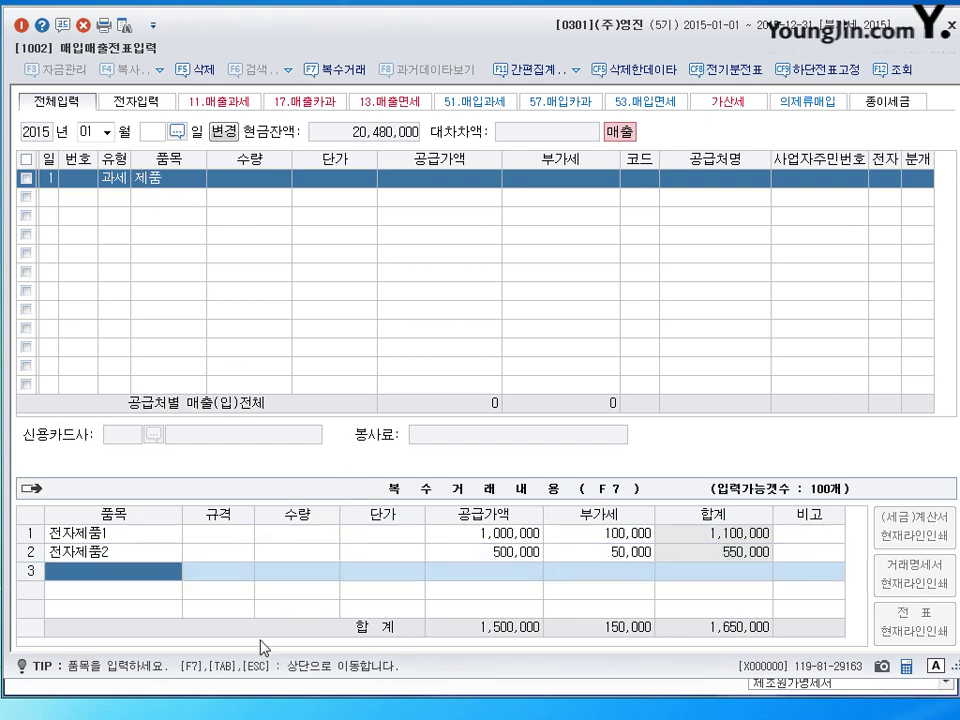
key("Escape")
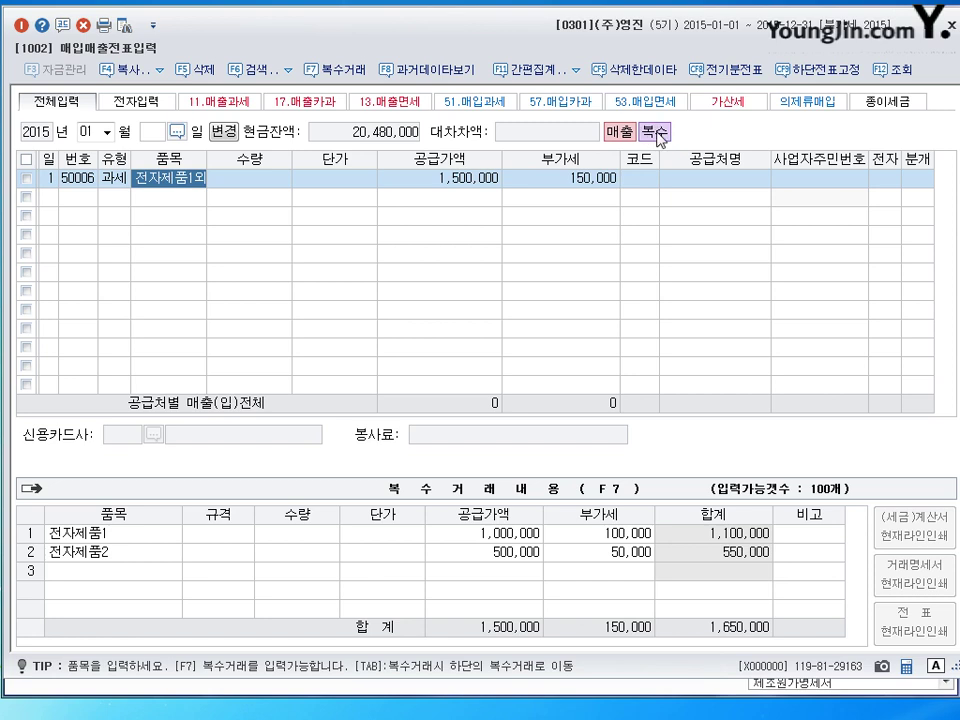
left_click(634, 183)
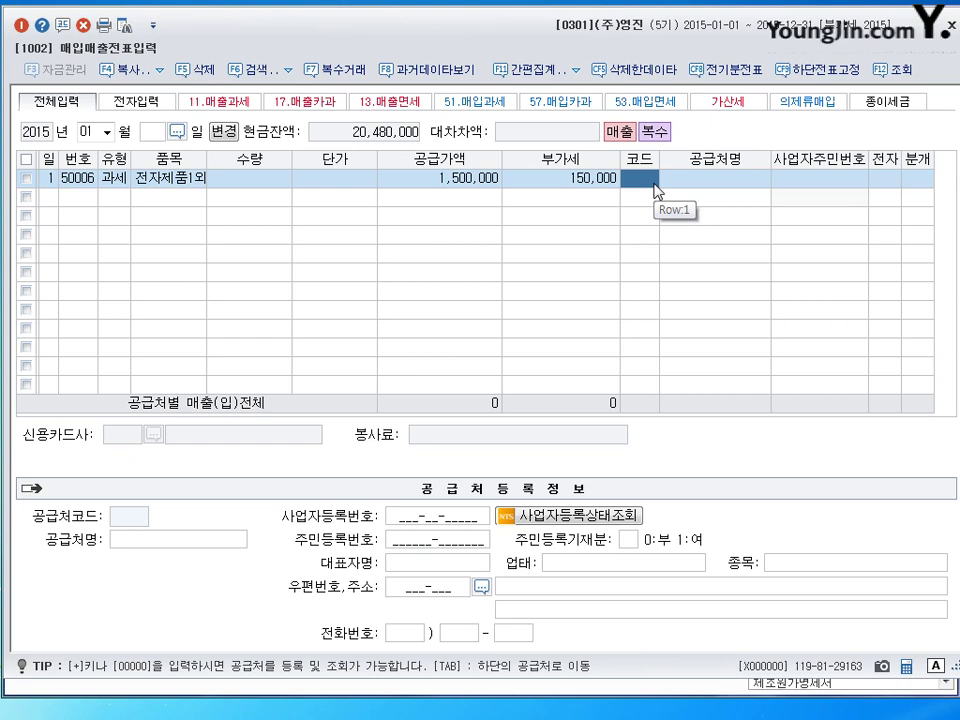
type("이기")
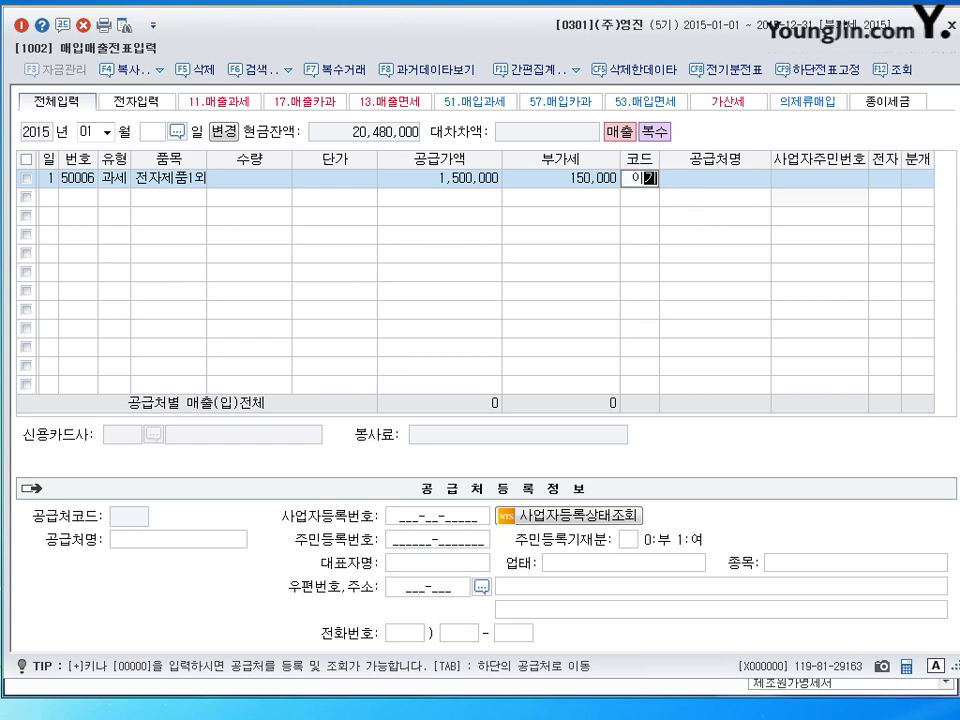
key("Return")
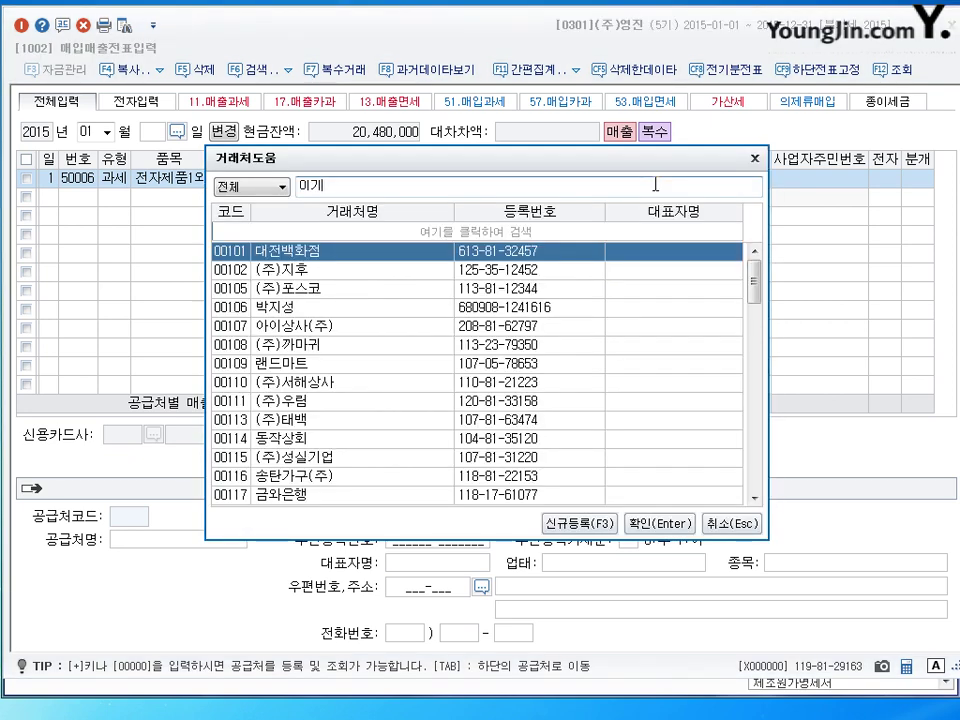
key("BackSpace")
key("BackSpace")
key("Escape")
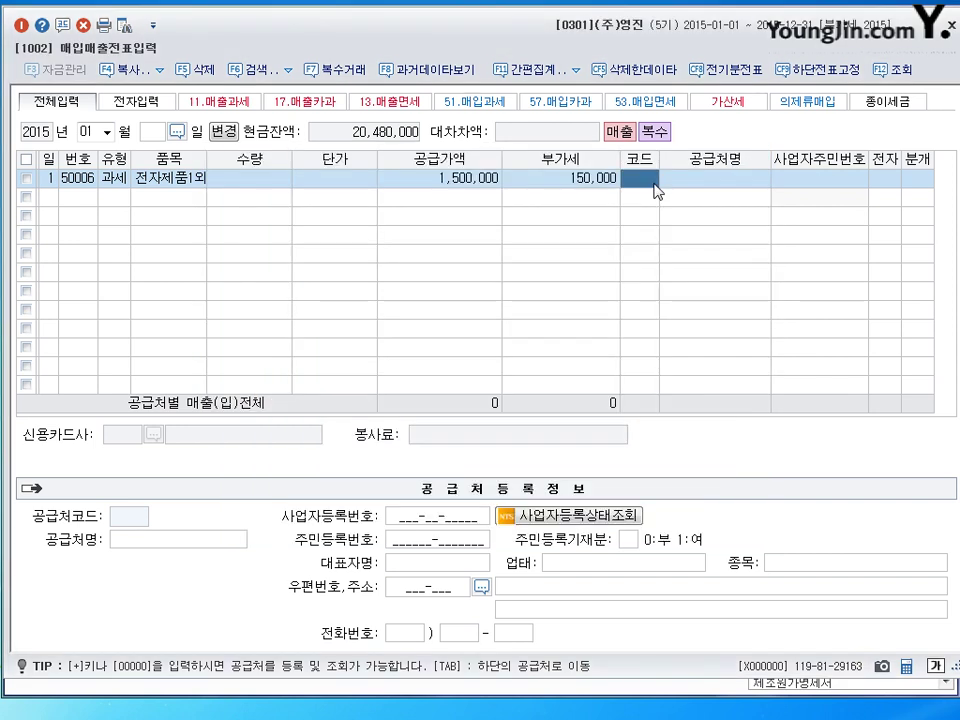
Look up 성실 to assign (주)성실기업 as the voucher's trading partner and set the electronic invoice field (전자) to 여.
type("삼")
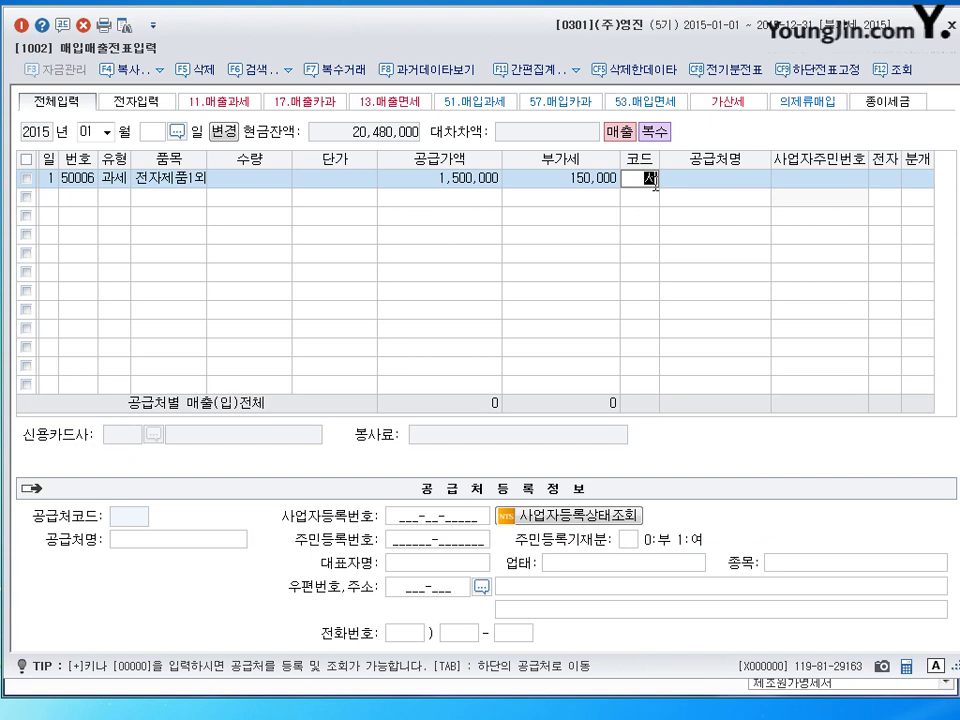
type("실")
key("Return")
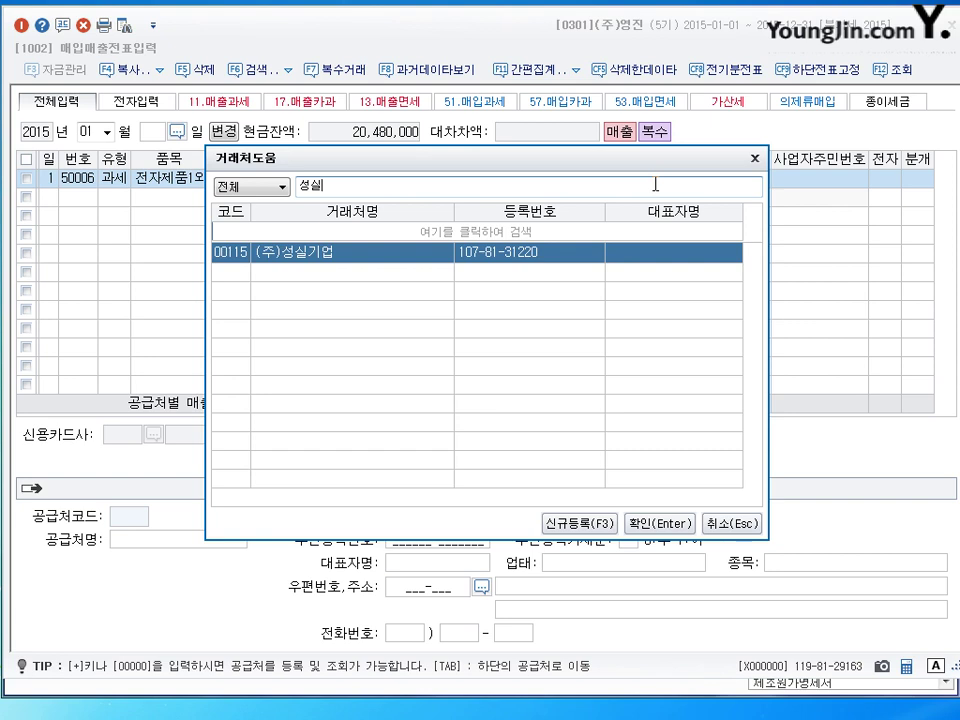
left_click(667, 524)
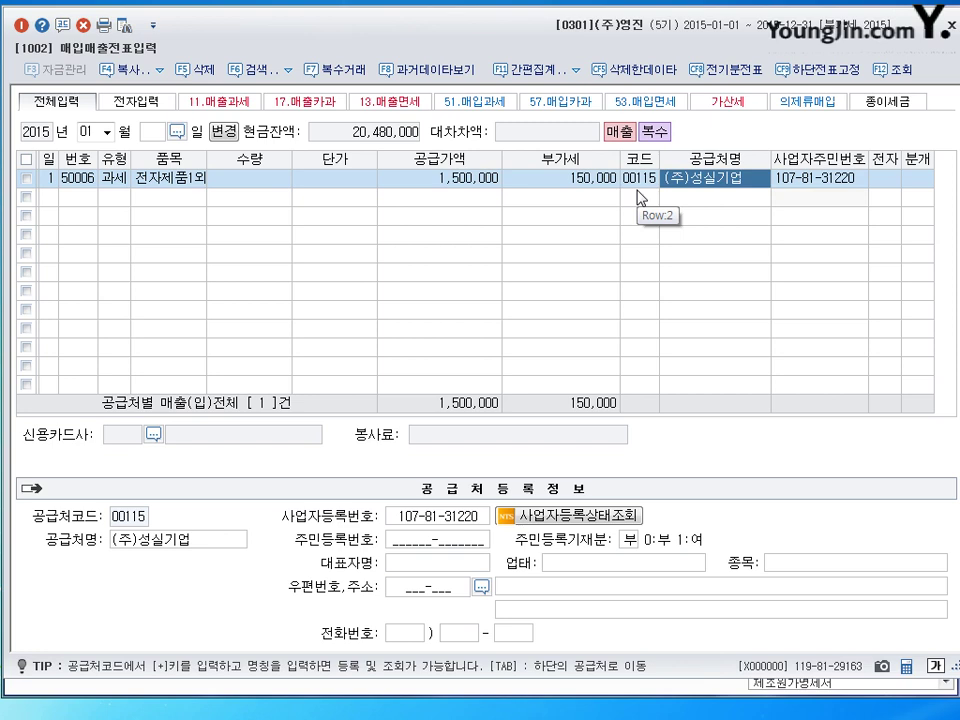
left_click(888, 182)
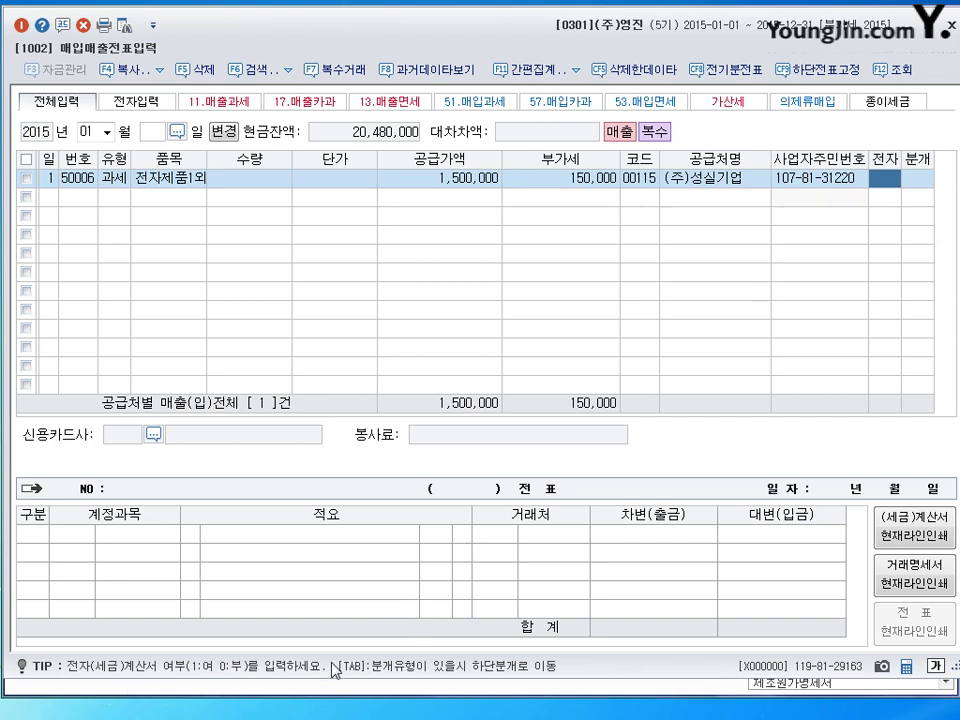
type("1")
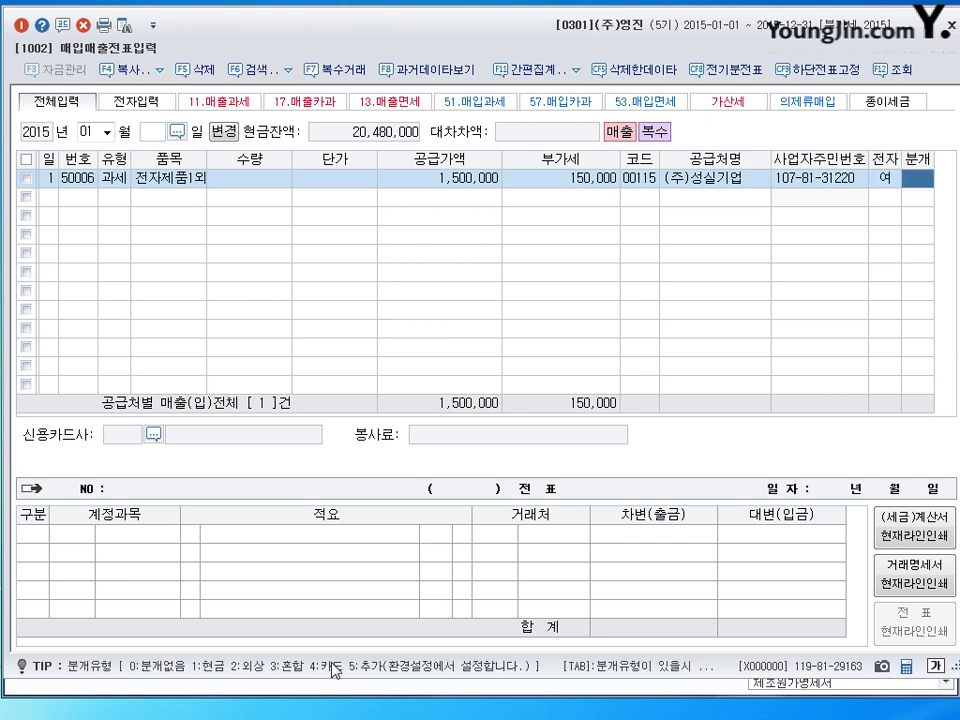
Switch the voucher's electronic invoice field (전자) to 부, and set it back to 여.
left_click(890, 185)
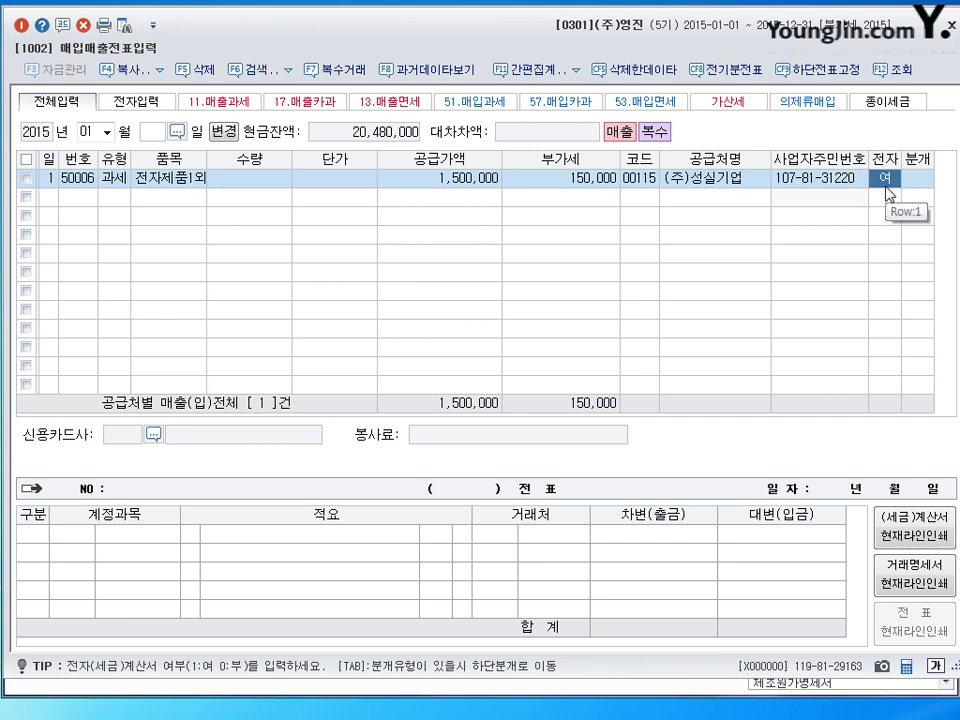
type("0")
key("Return")
left_click(883, 185)
type("1")
key("Return")
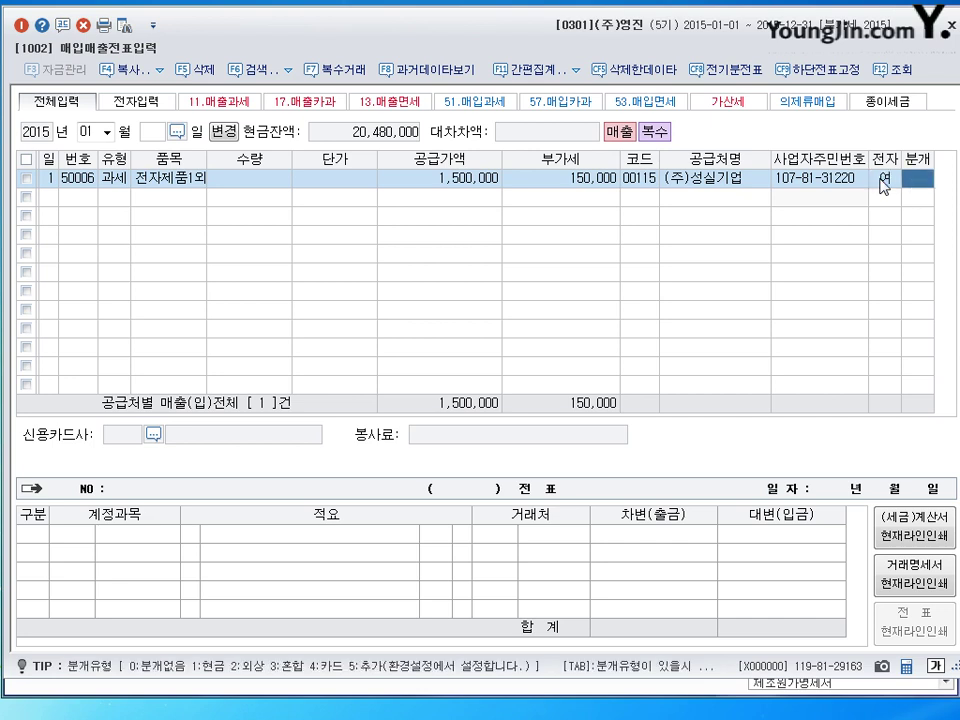
left_click(883, 185)
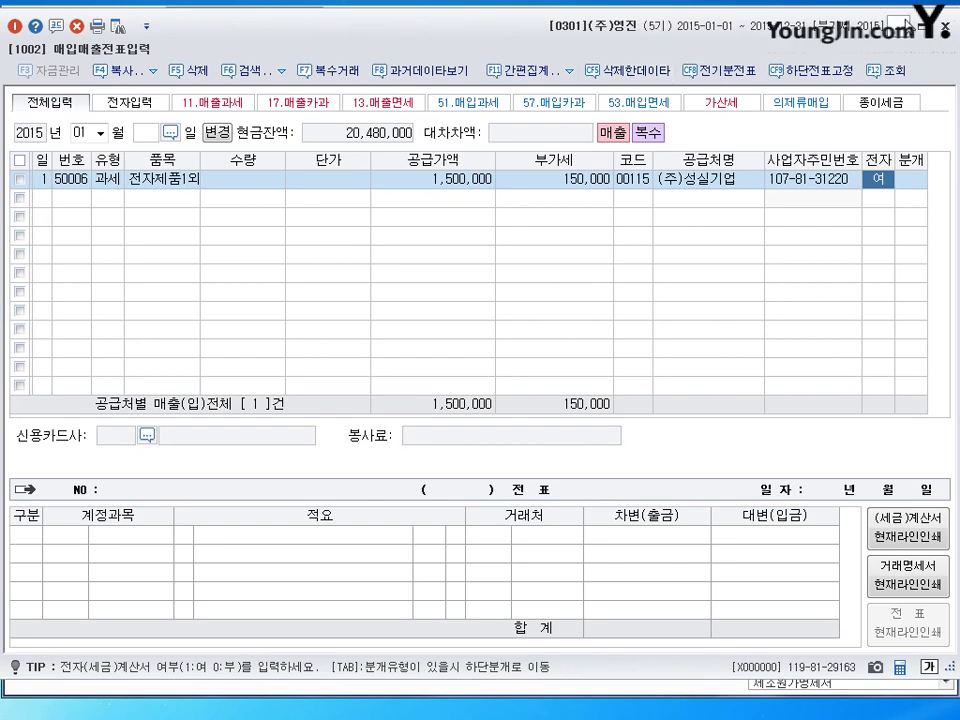
Reveal the main program menu to view the electronic tax invoice issuing entry (전자세금계산서발행), and return to the voucher screen.
left_click(905, 22)
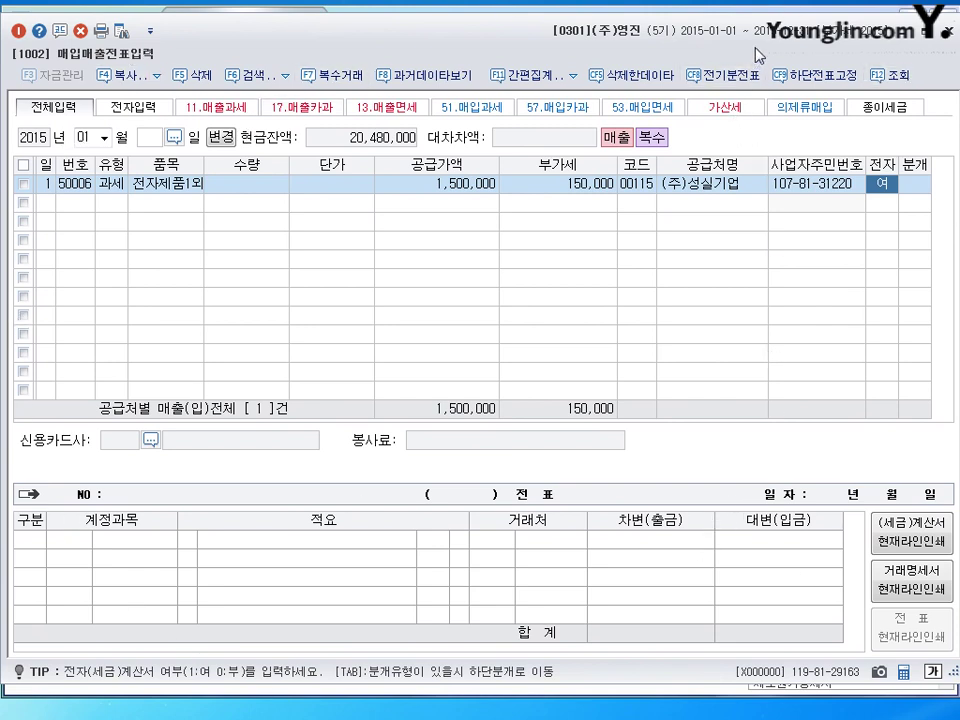
left_click(903, 31)
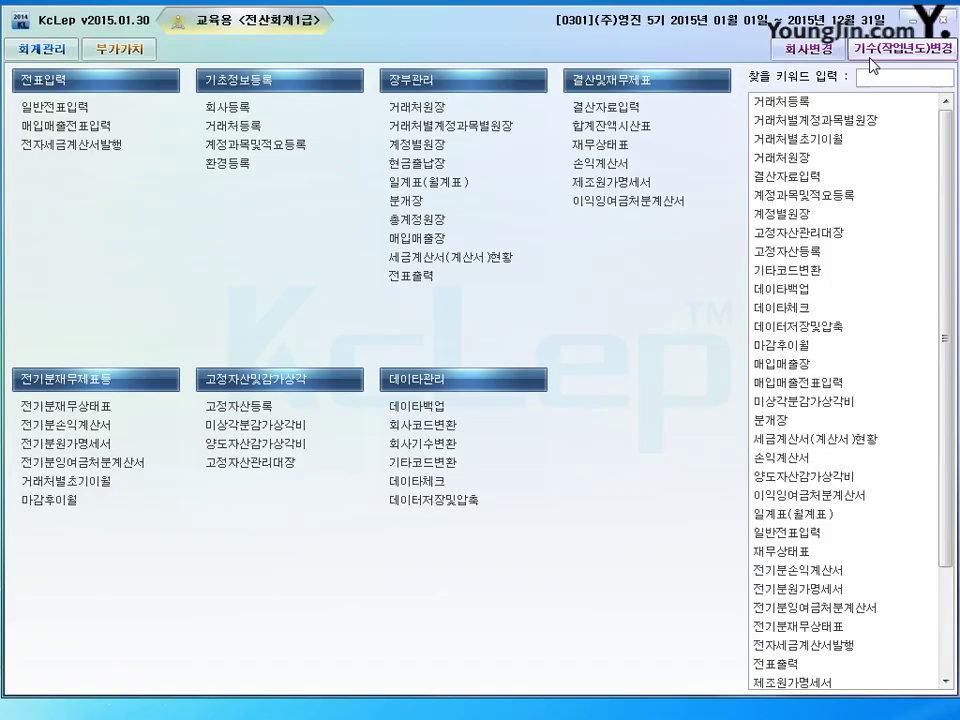
left_click(85, 152)
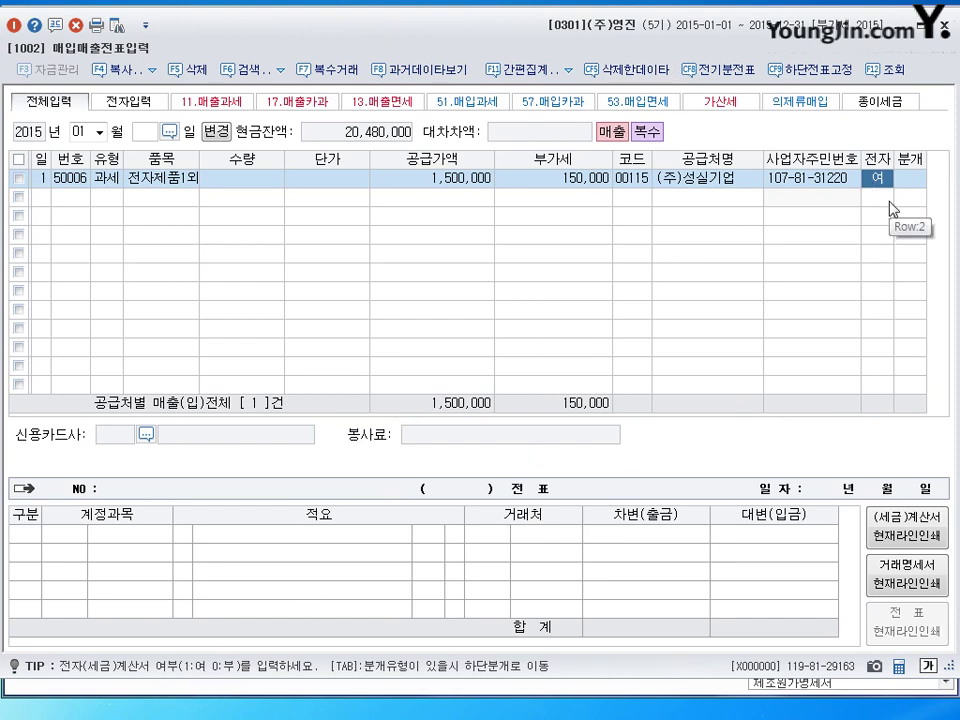
Set the voucher's journal type (분개) to 1:현금 to generate a cash receipt entry.
left_click(906, 182)
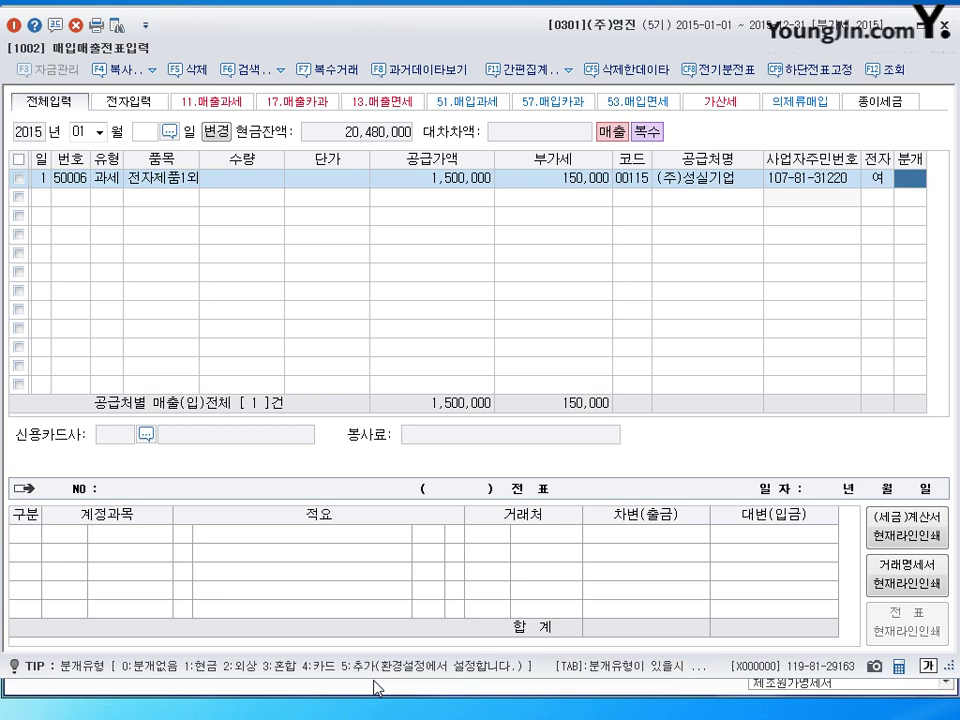
type("1")
key("Return")
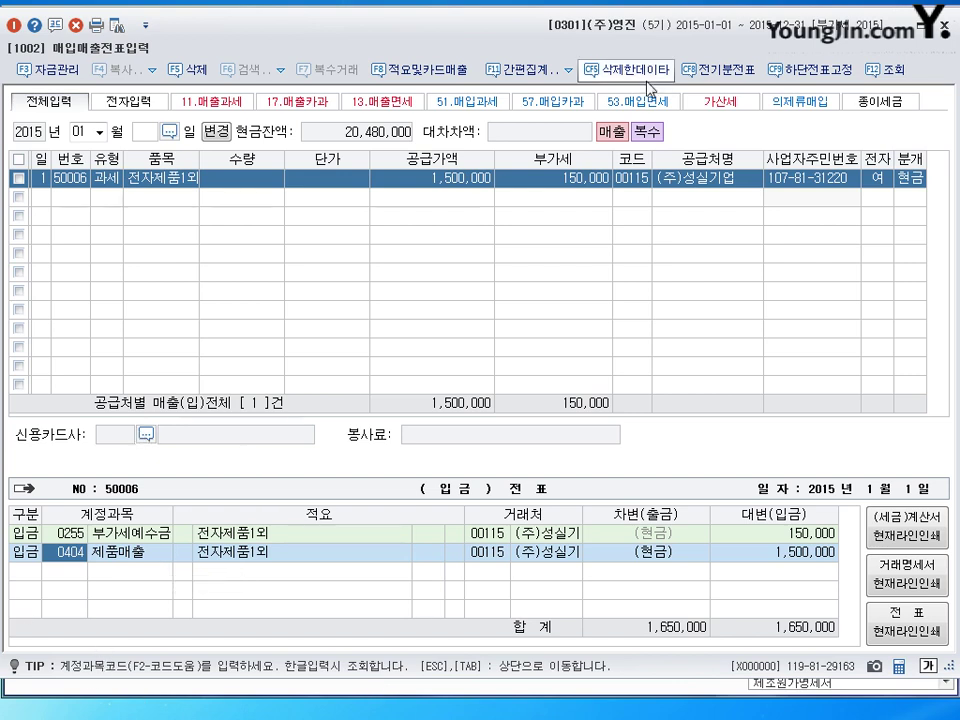
Change the voucher's journal type to 2:외상, switching once back to 1:현금 for comparison before returning to 2:외상.
left_click(911, 180)
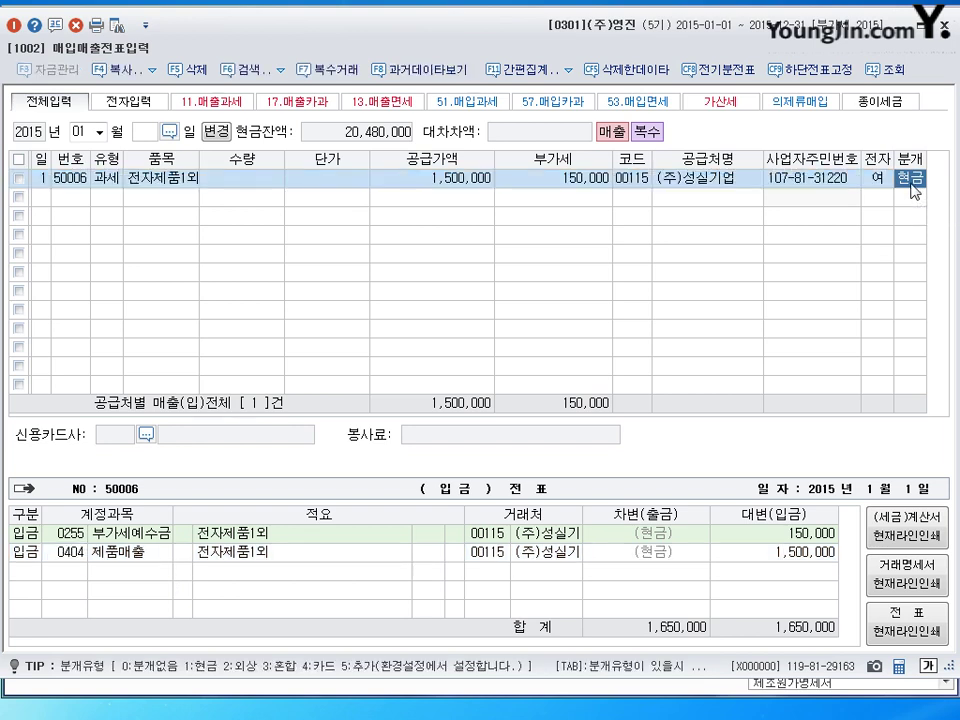
type("2")
key("Return")
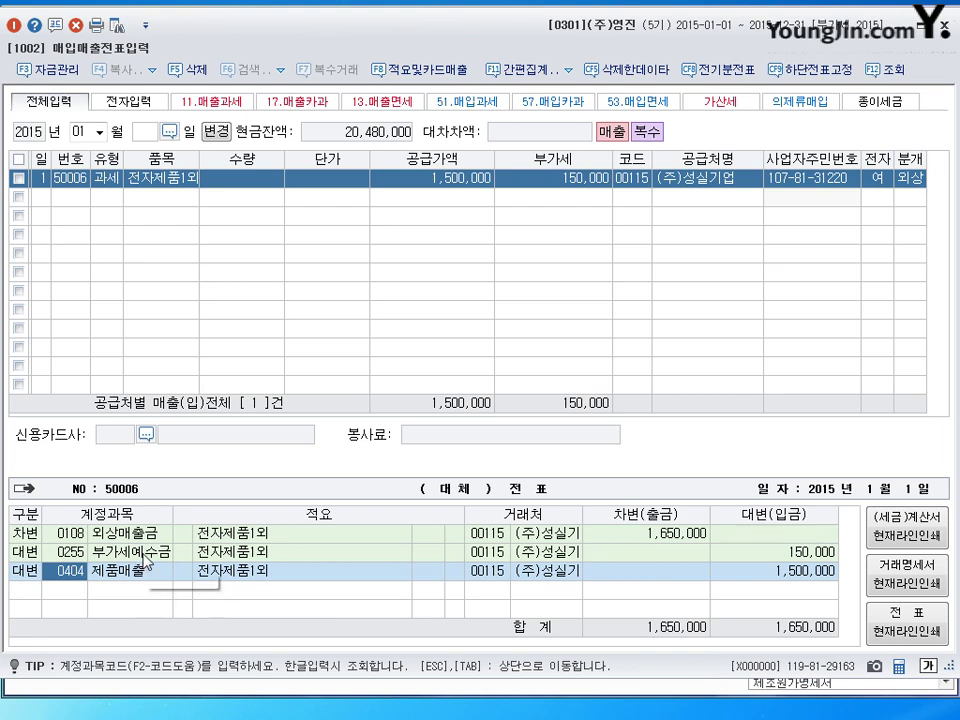
left_click(908, 180)
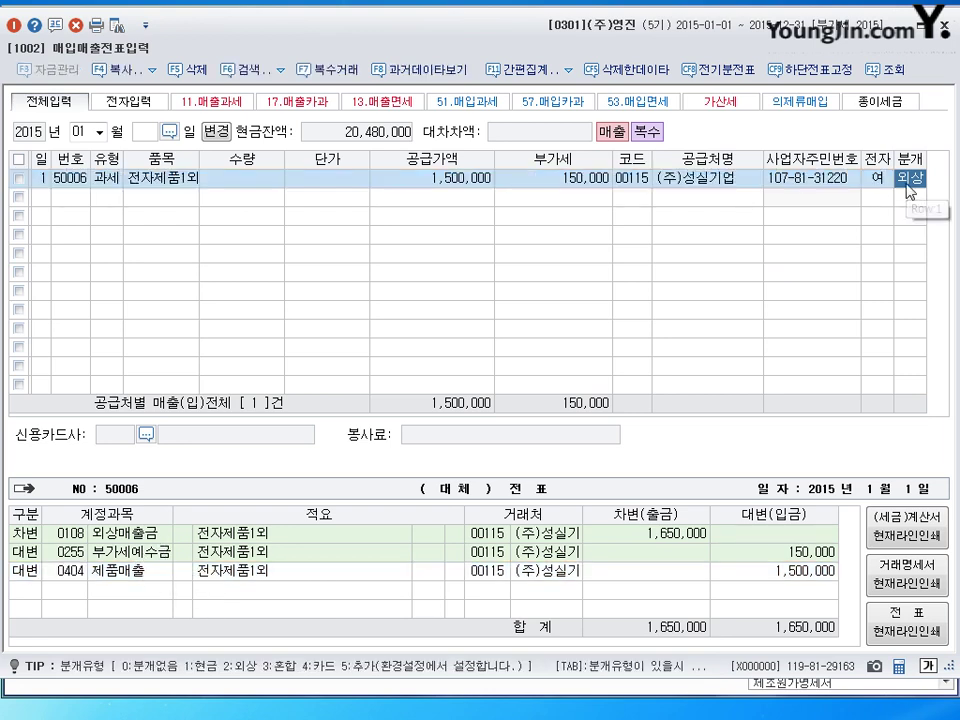
type("1")
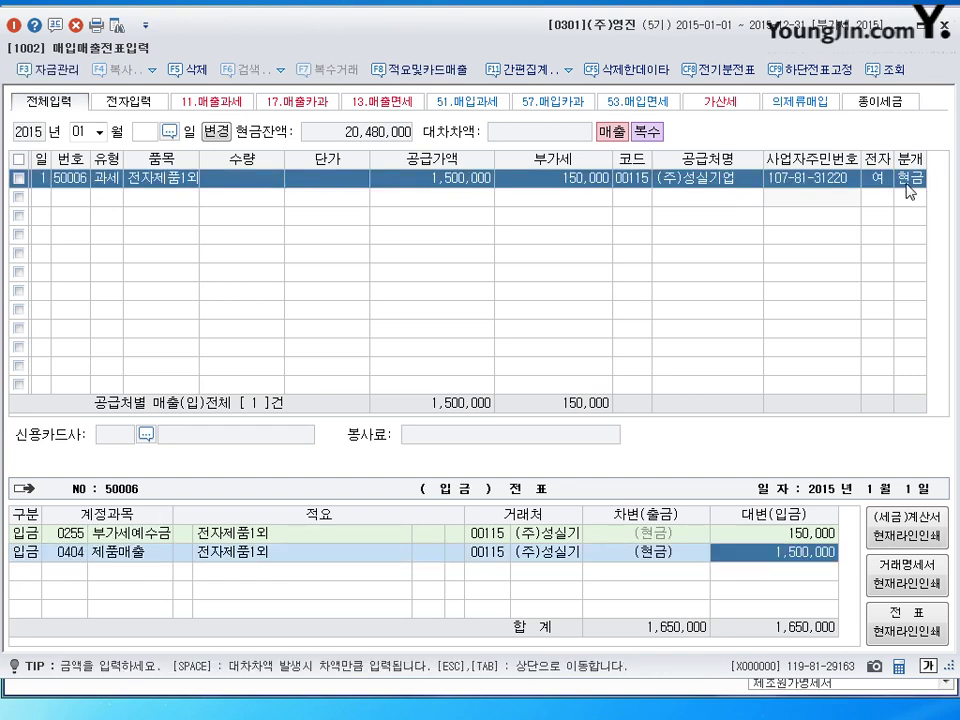
type("2")
key("Return")
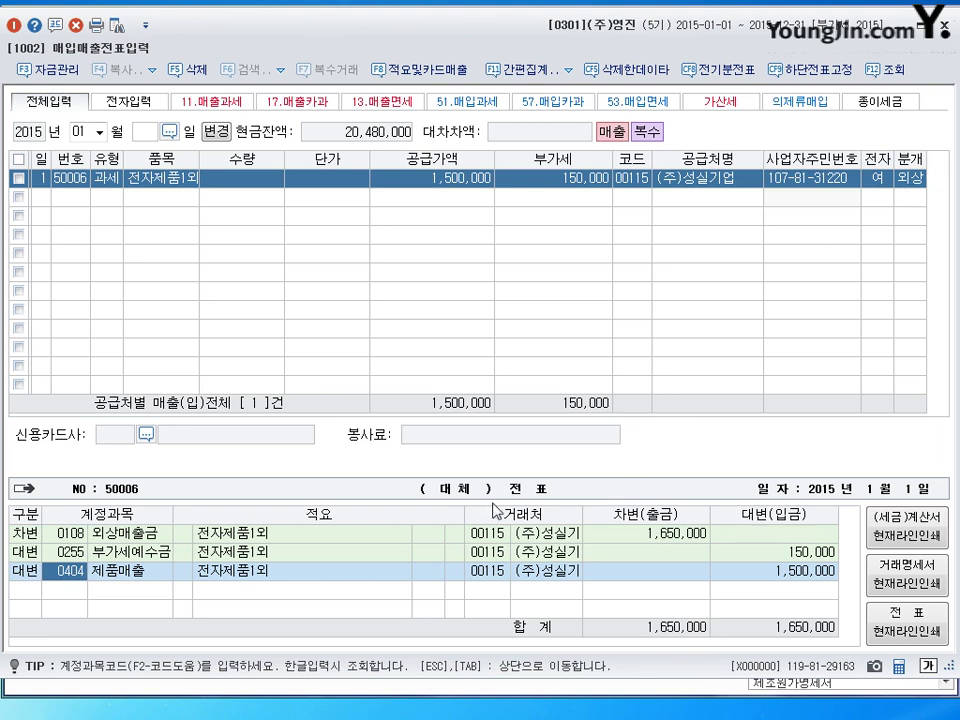
Examine the 부가세예수금, 제품매출 and 외상매출금 lines in the generated credit-sale journal entry.
left_click(158, 555)
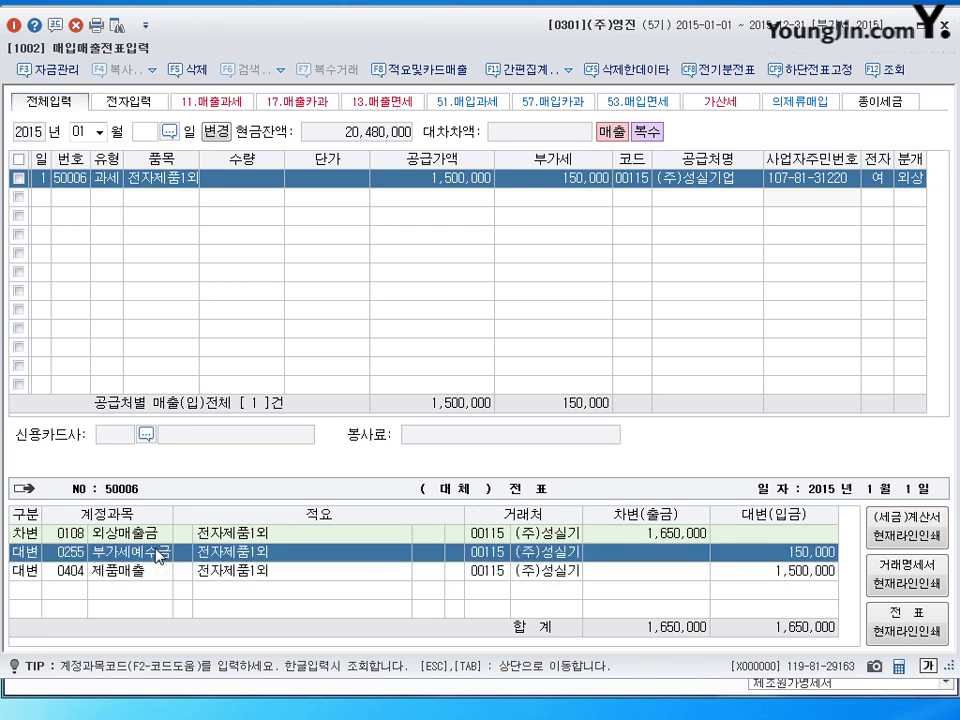
left_click(785, 574)
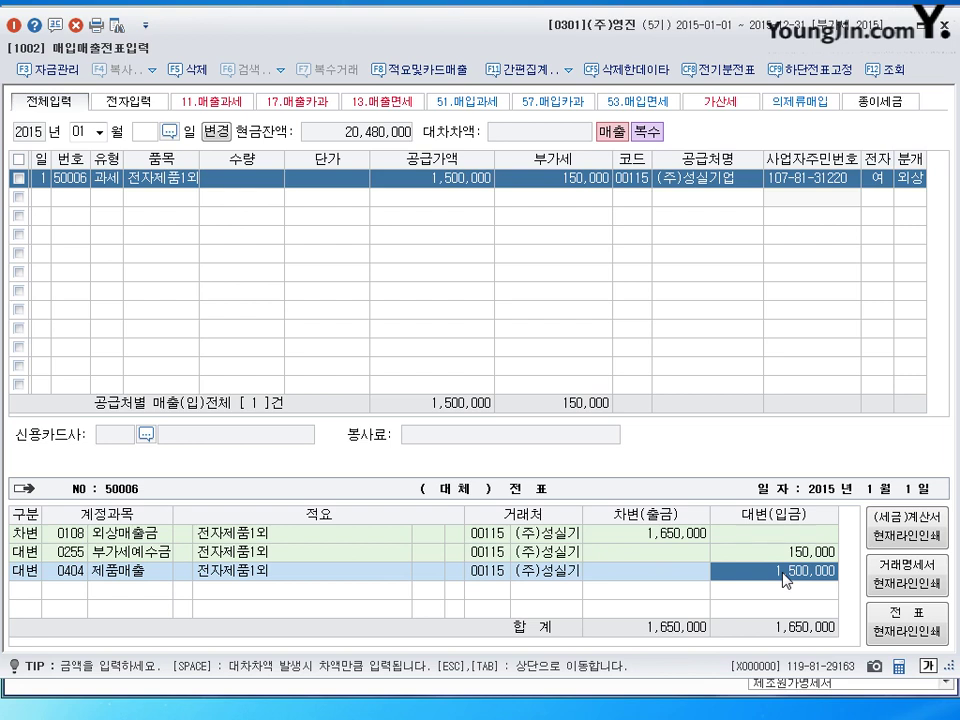
key("Up")
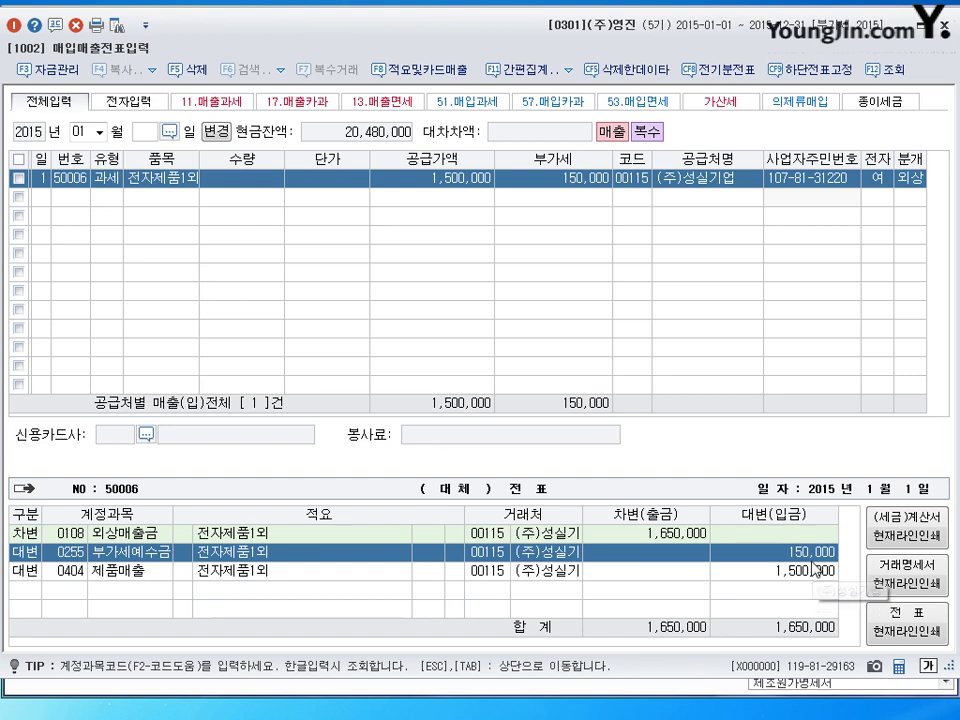
left_click(138, 535)
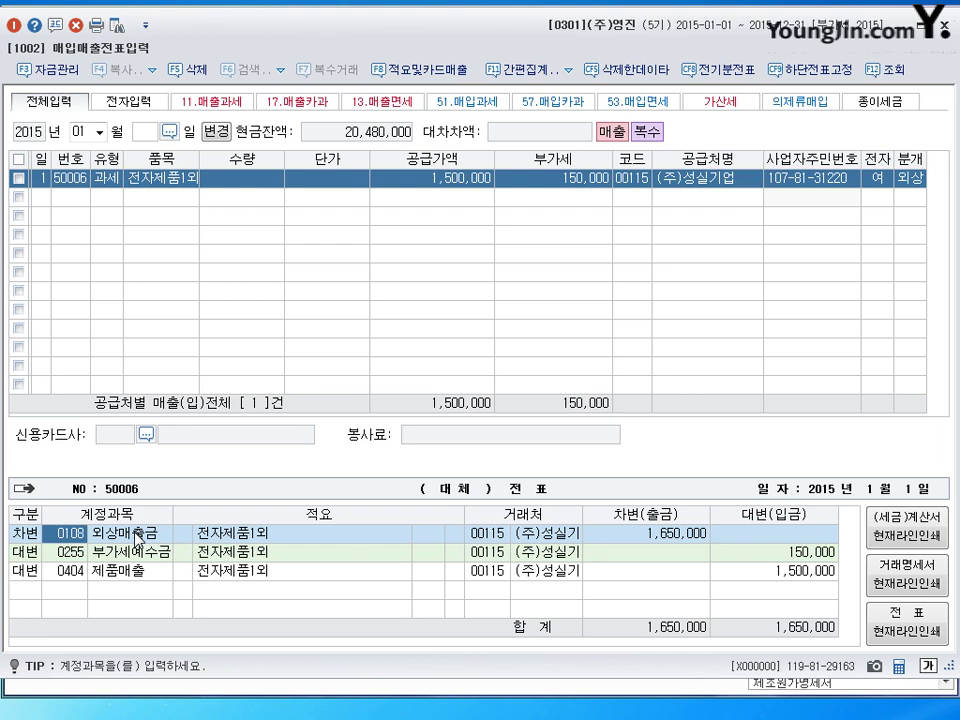
Set the voucher's journal type (분개) to 3:혼합 for a mixed entry.
left_click(910, 179)
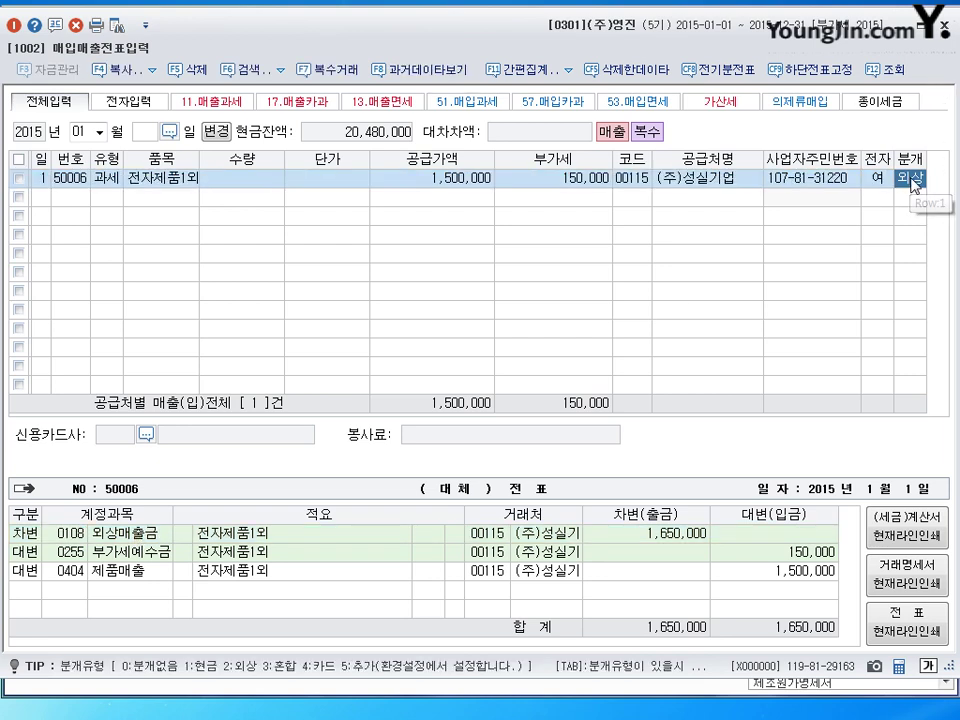
type("3")
key("Return")
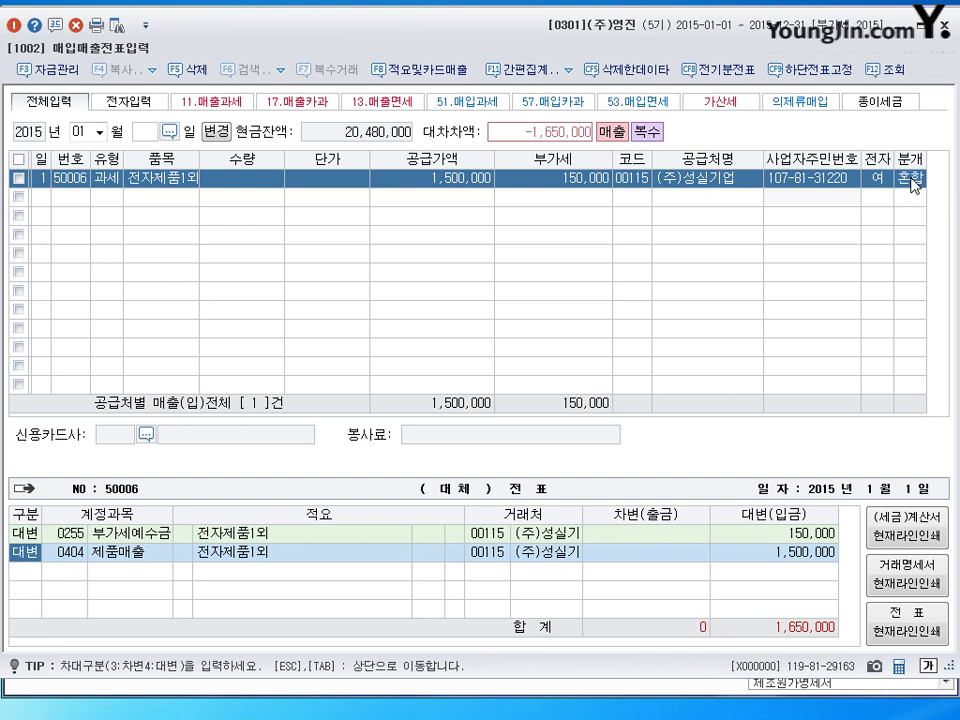
left_click(911, 180)
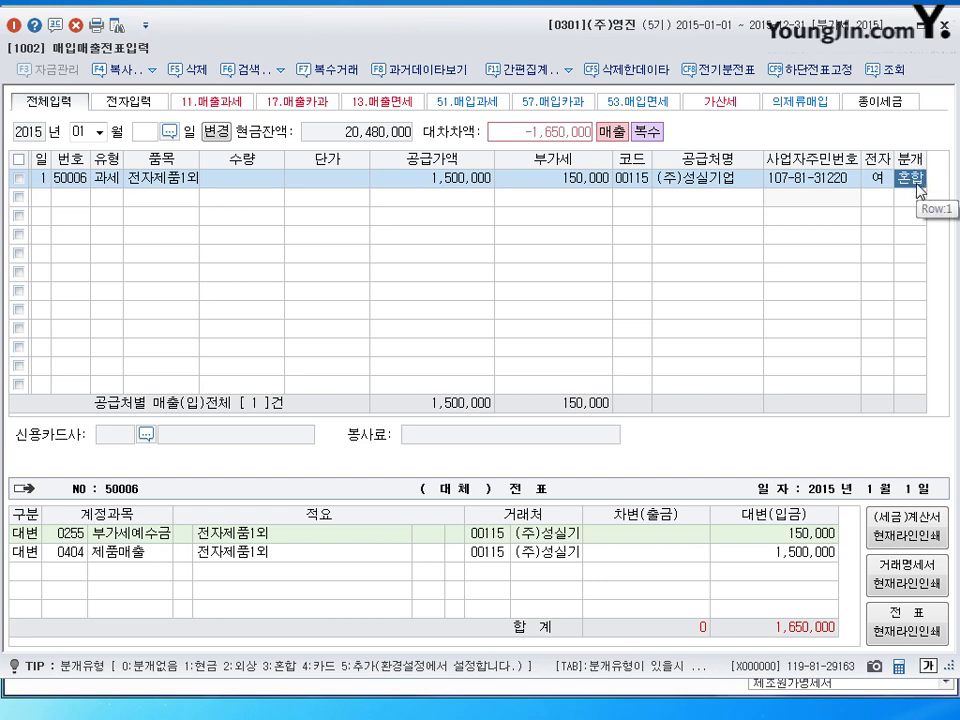
Add a debit (차변) line below 제품매출 with account 0110 받을어음 for 1,650,000 and the same trading partner.
left_click(34, 573)
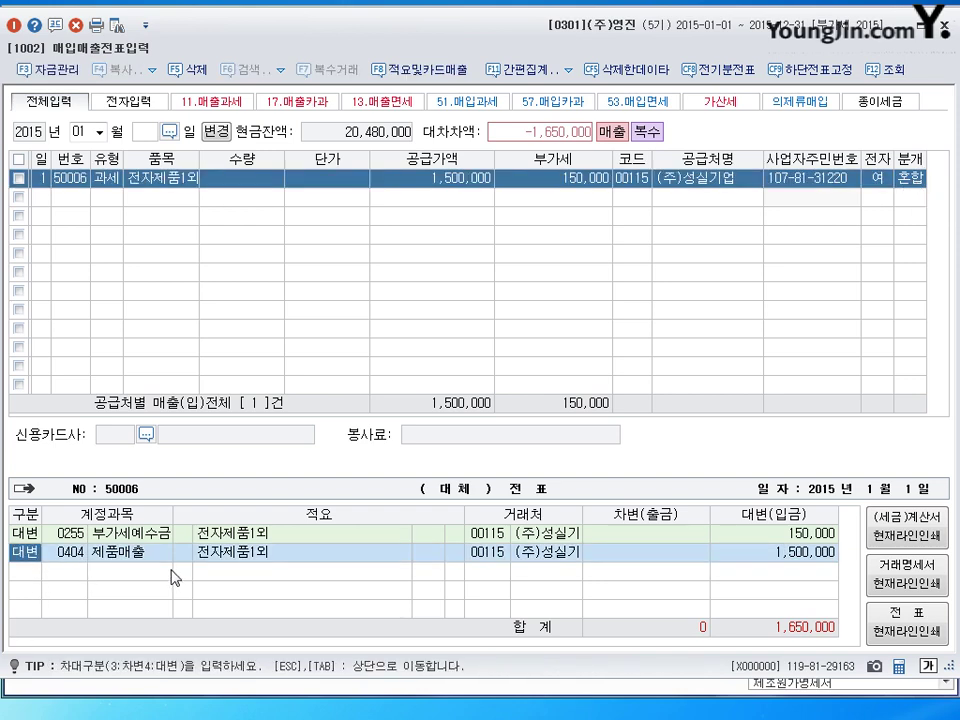
key("Return")
key("Return")
key("Return")
key("Return")
key("Return")
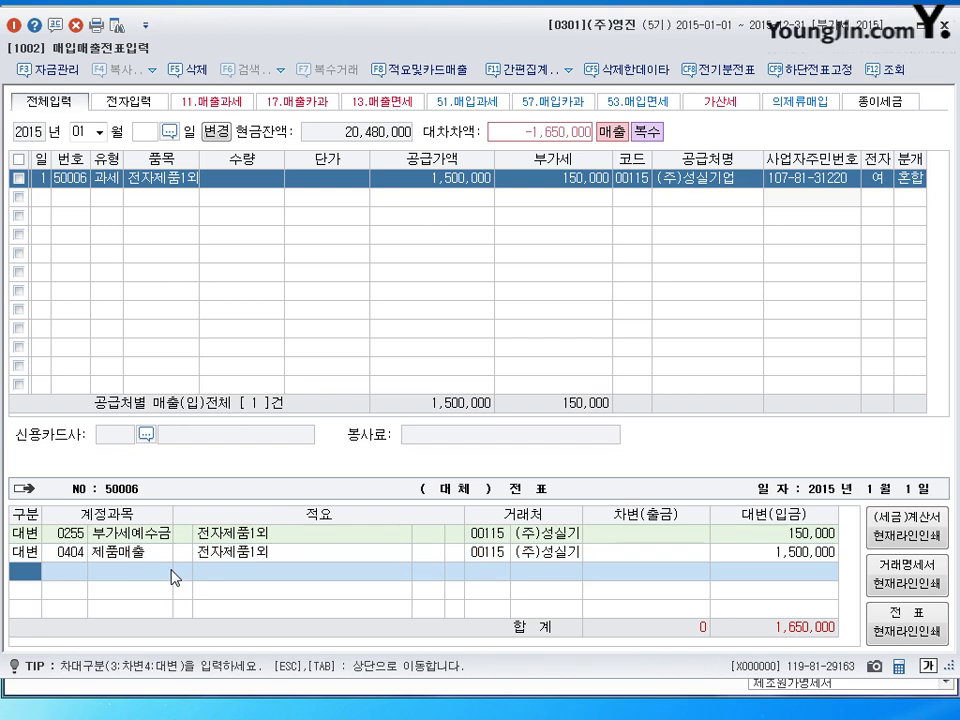
type("3110")
key("Return")
key("Return")
key("Return")
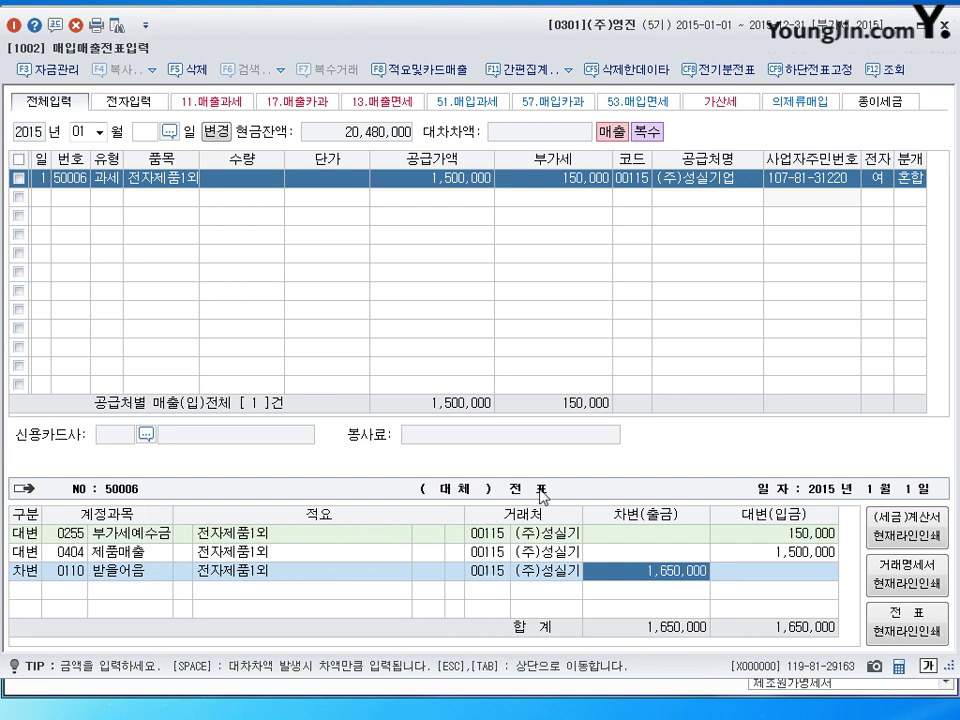
left_click(494, 571)
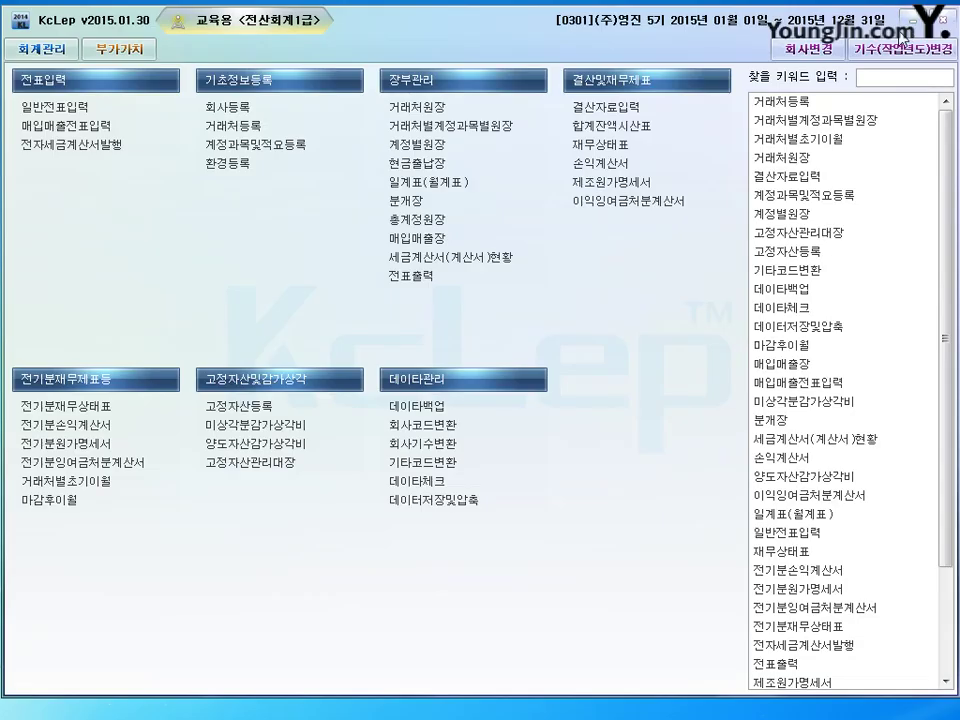
Open 환경등록 and examine the default sales, receivables and purchase accounts under 분개유형 설정, comparing them with the voucher's journal type.
left_click(909, 37)
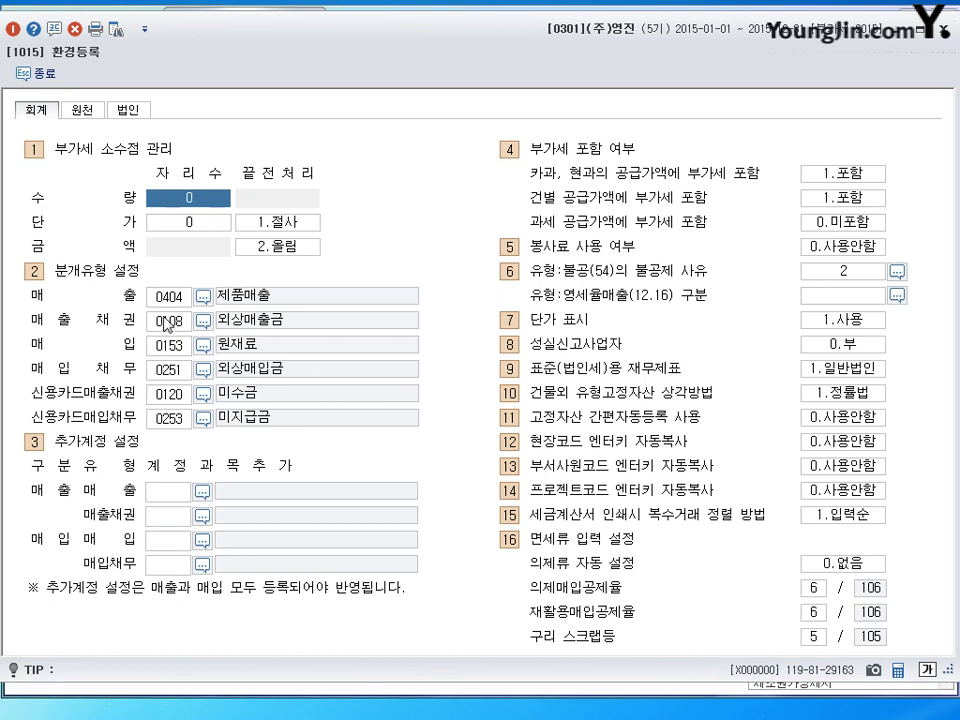
left_click(168, 297)
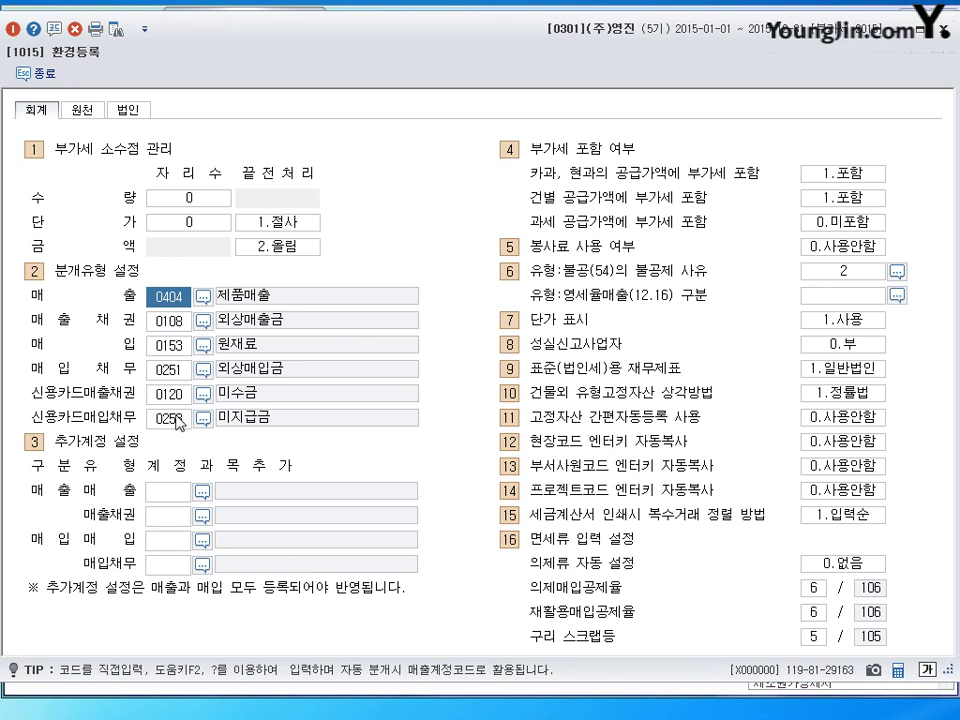
left_click(176, 345)
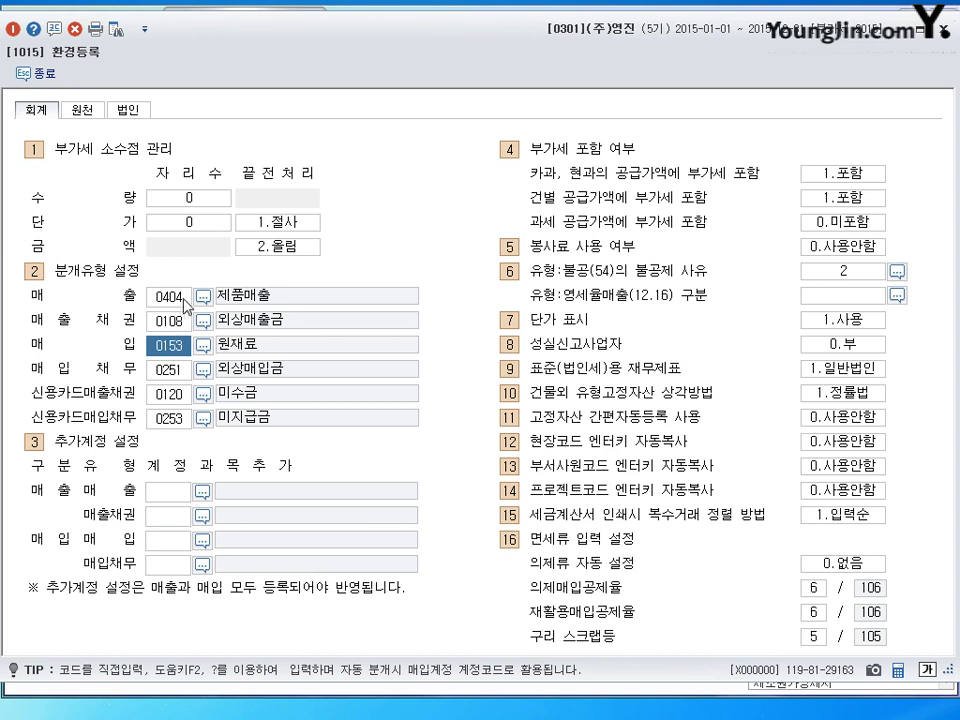
left_click(178, 298)
left_click(179, 345)
key("Up")
key("Up")
left_click(168, 345)
left_click(181, 323)
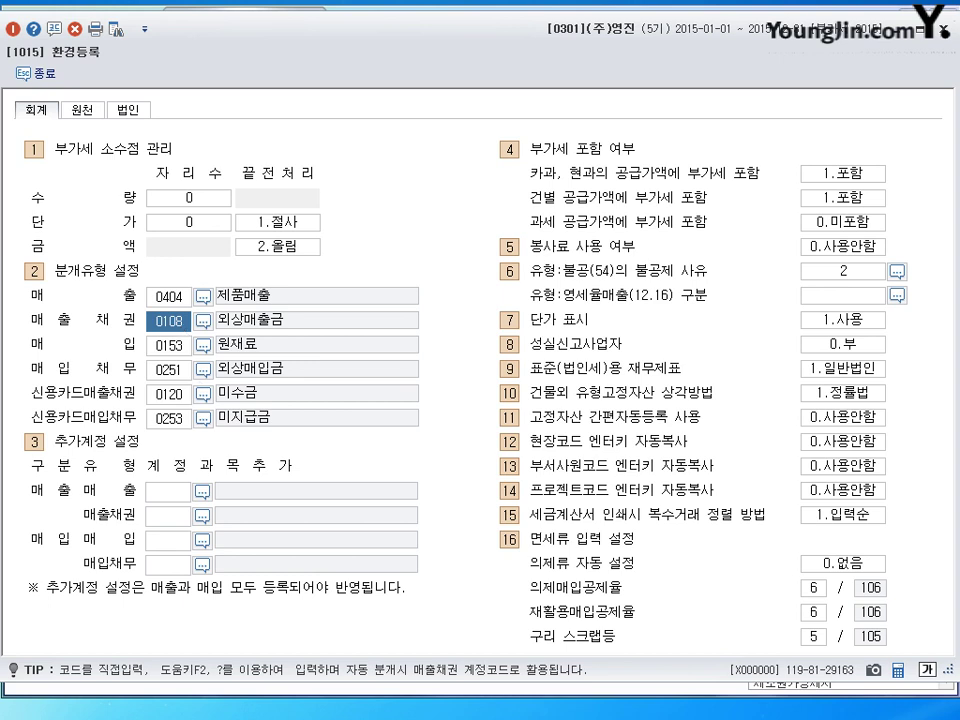
key("Escape")
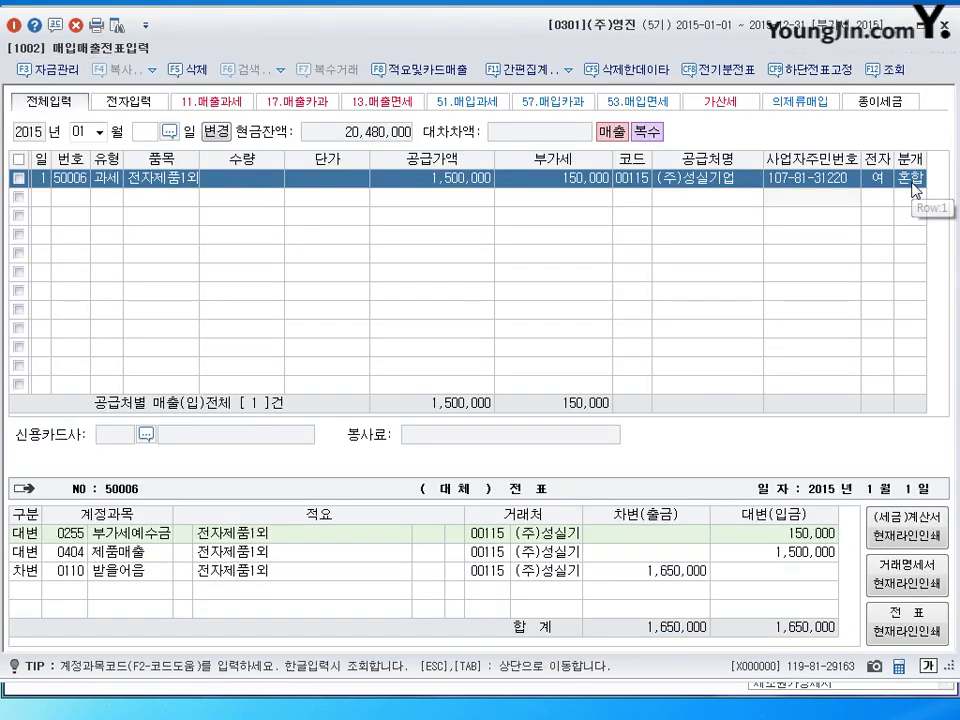
left_click(912, 180)
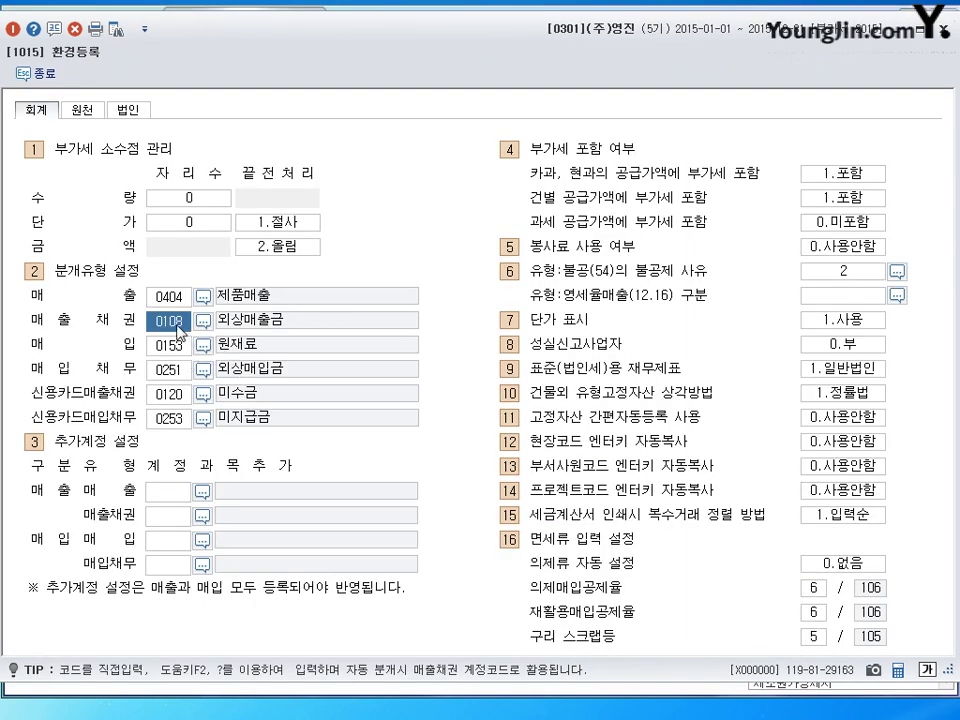
Examine the default accounts for purchase payables, credit card sales receivables and credit card purchase payables under 분개유형 설정.
left_click(172, 370)
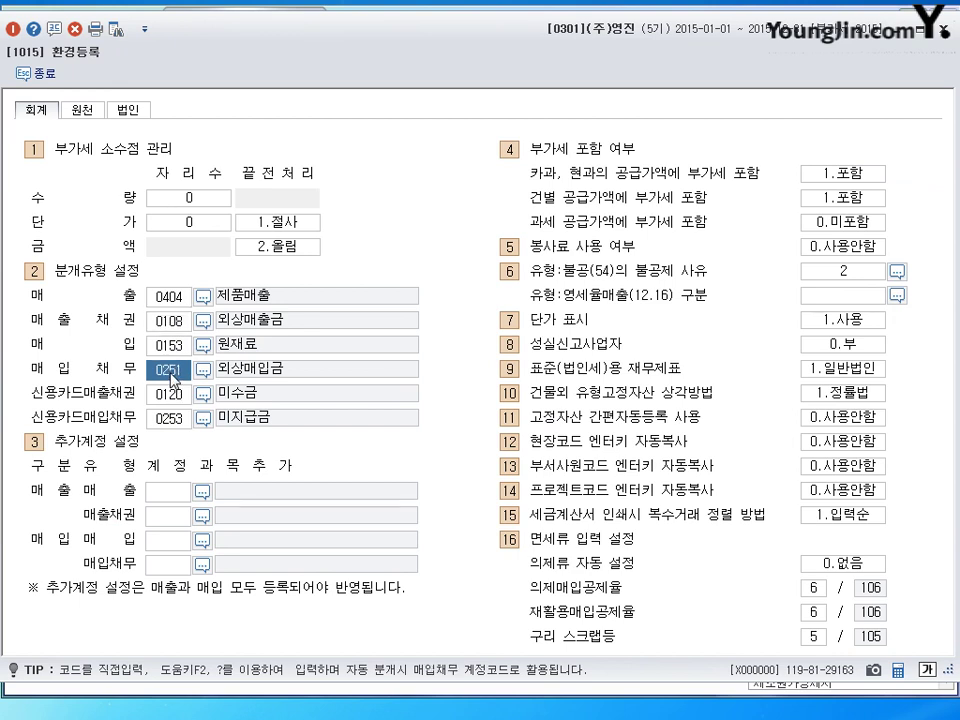
key("Return")
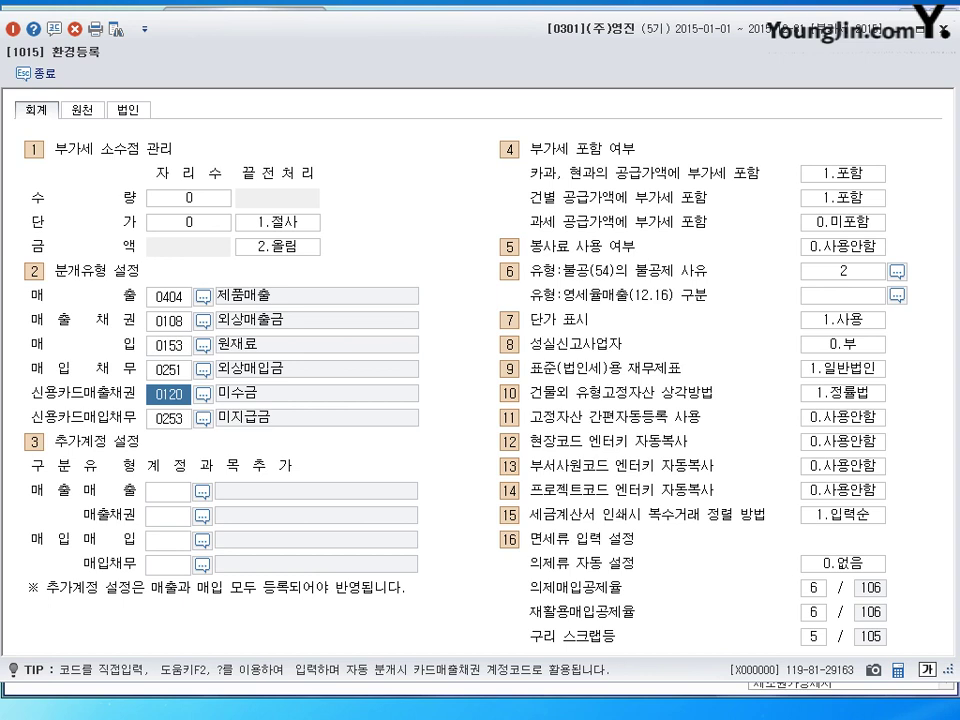
key("Escape")
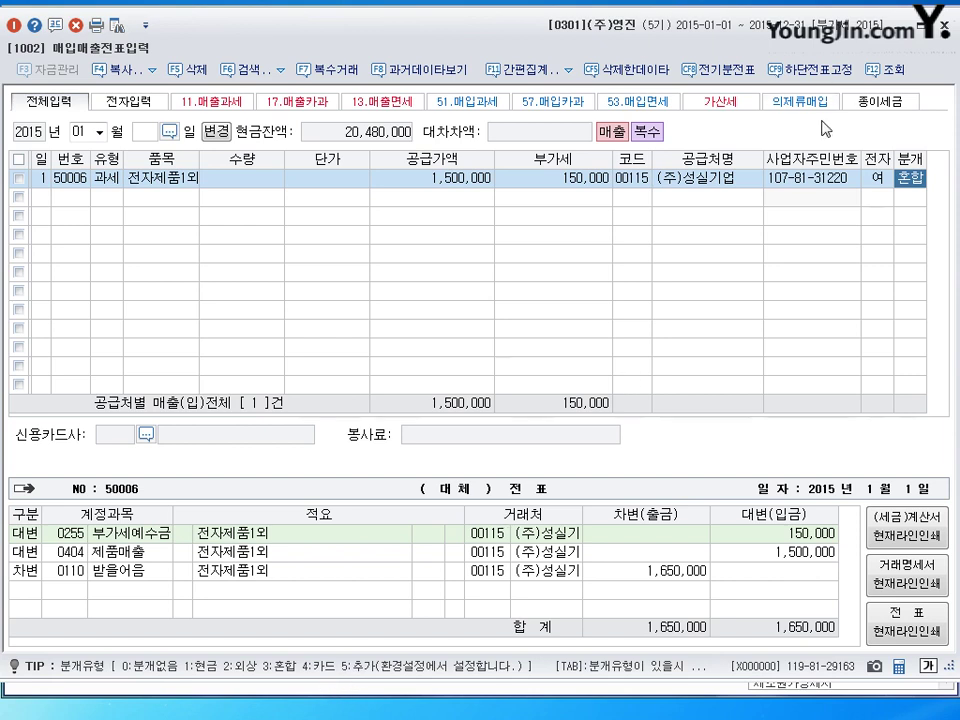
left_click(676, 40)
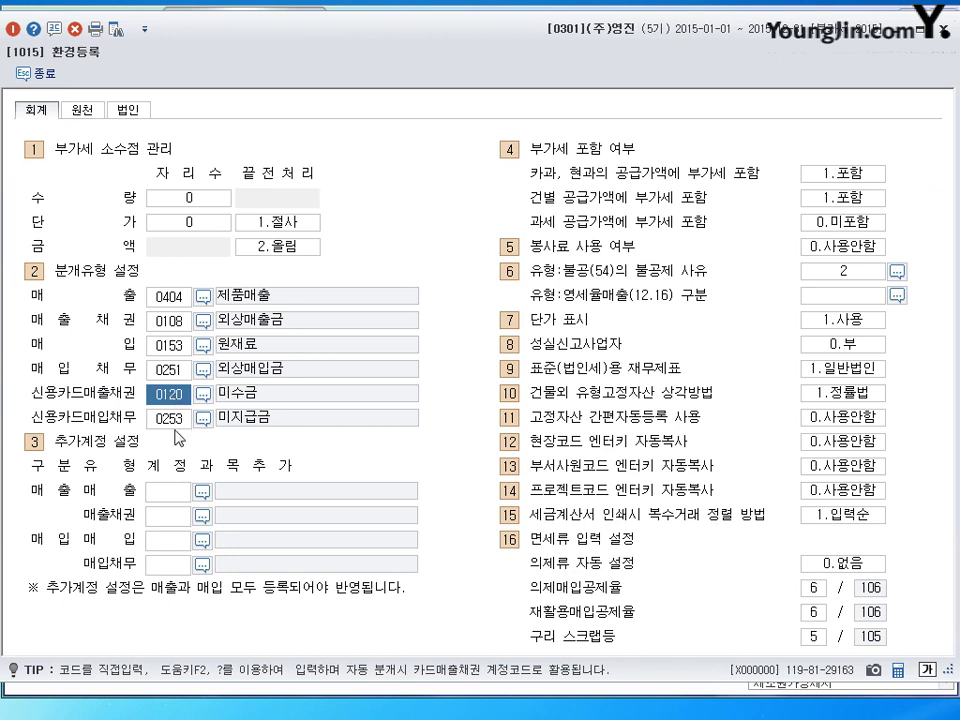
left_click(173, 420)
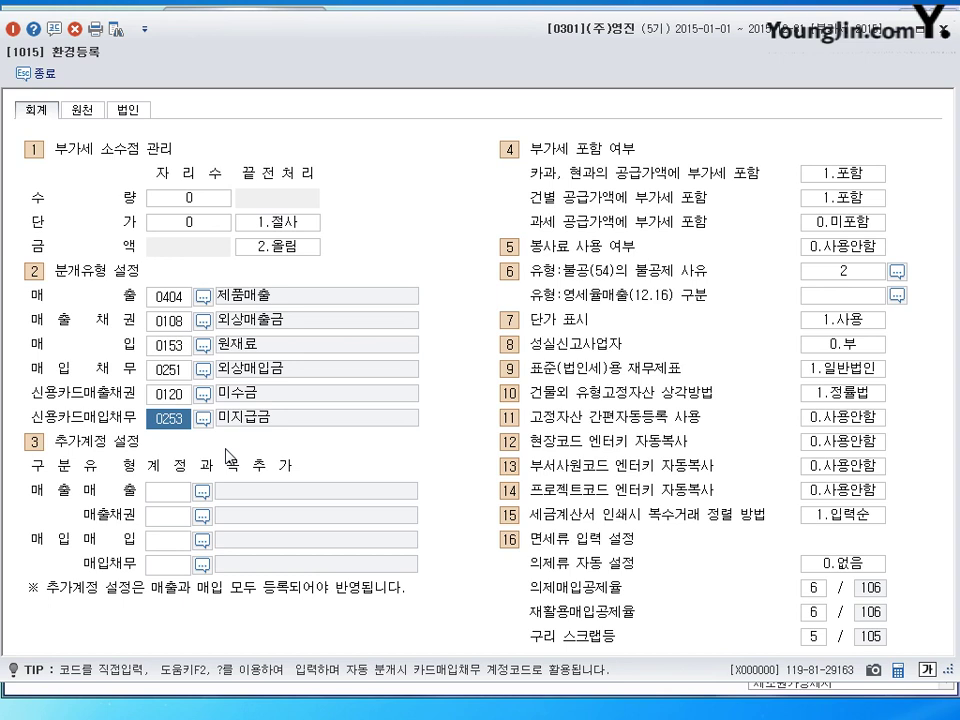
Examine the 부가세 포함 여부 options for 카과, 현과 and 건별 supply amounts, and return to the voucher entry.
left_click(842, 173)
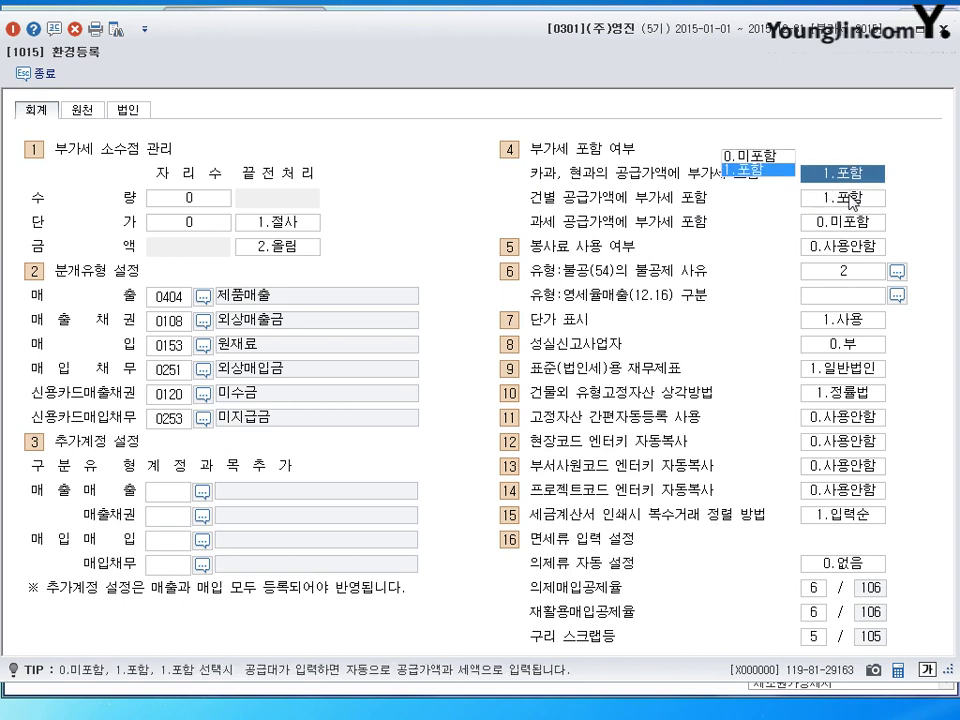
left_click(851, 199)
left_click(852, 172)
left_click(856, 200)
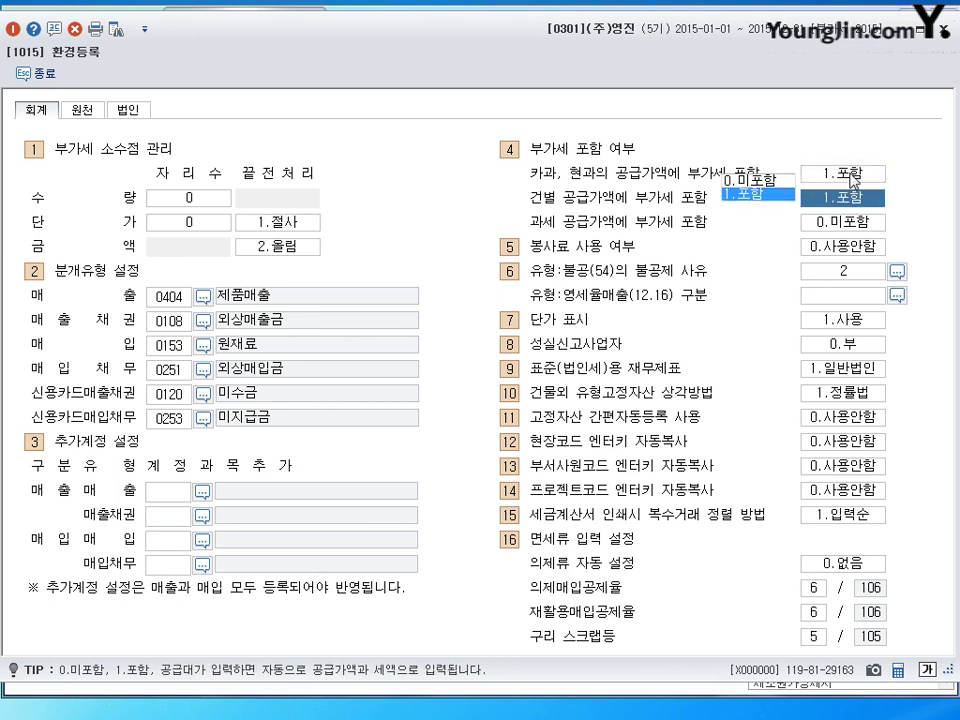
key("Up")
key("Escape")
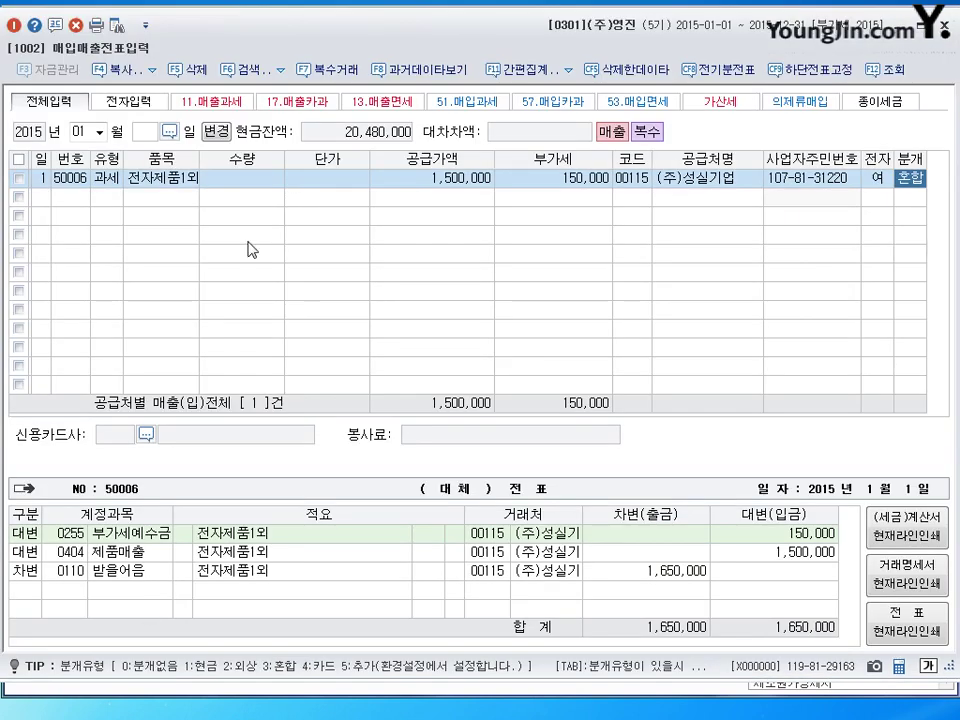
Change the January 1 voucher's type (유형) to 17.카과 and its item name (품목) to 제품.
left_click(421, 183)
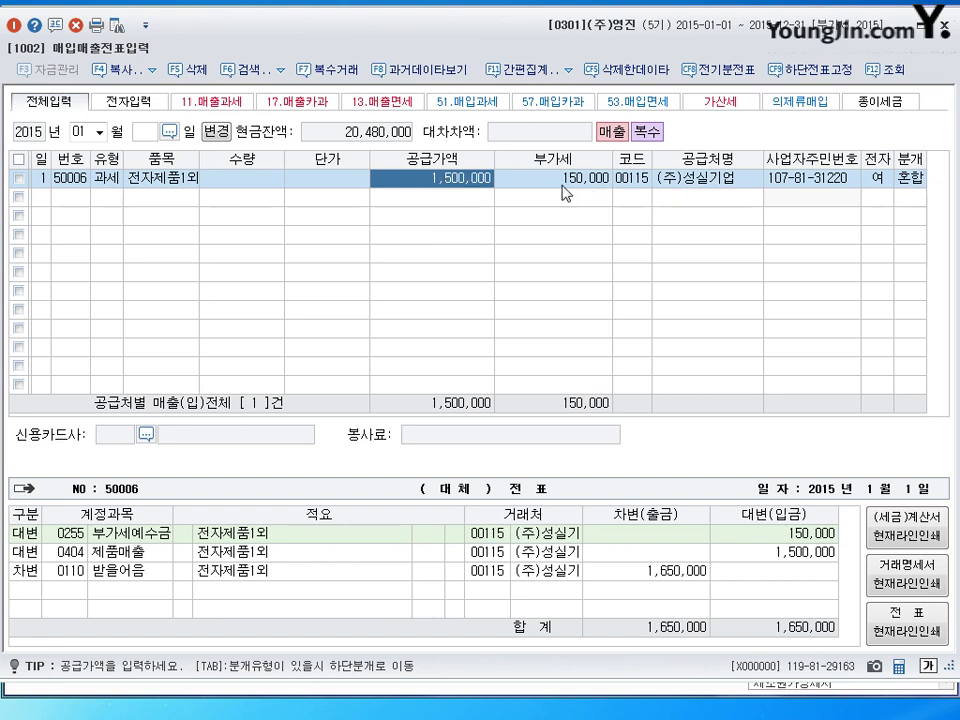
left_click(104, 178)
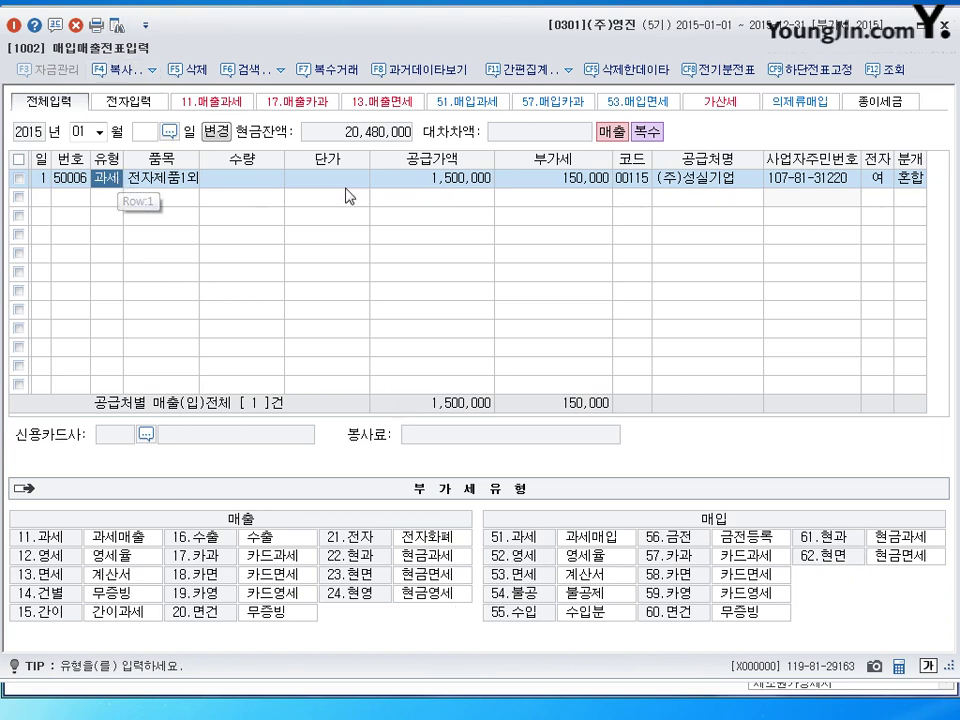
type("17")
key("Return")
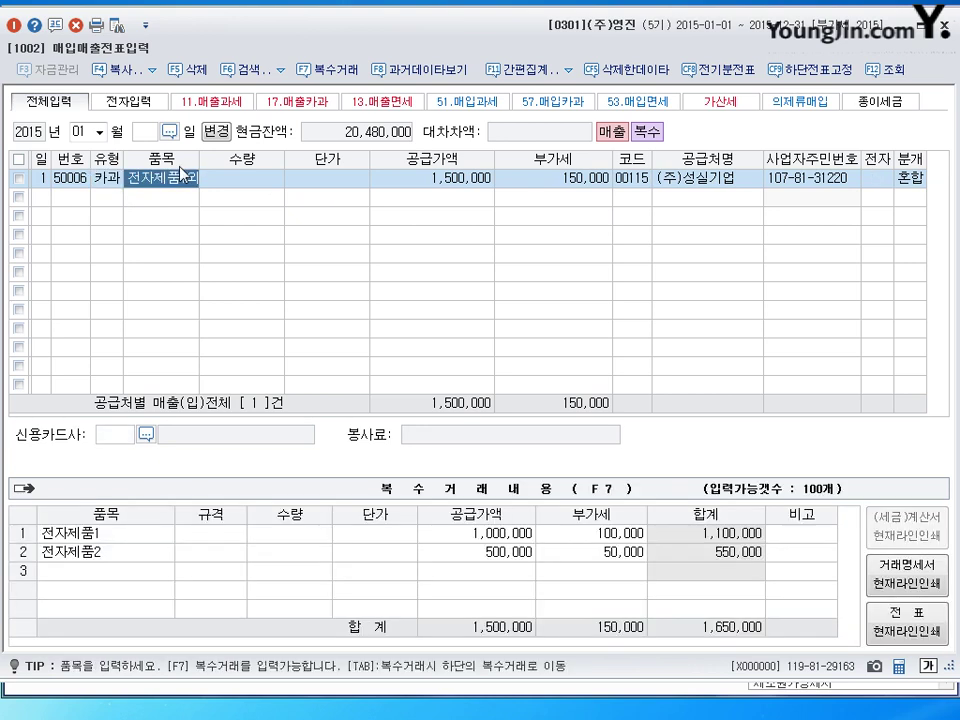
type("제품")
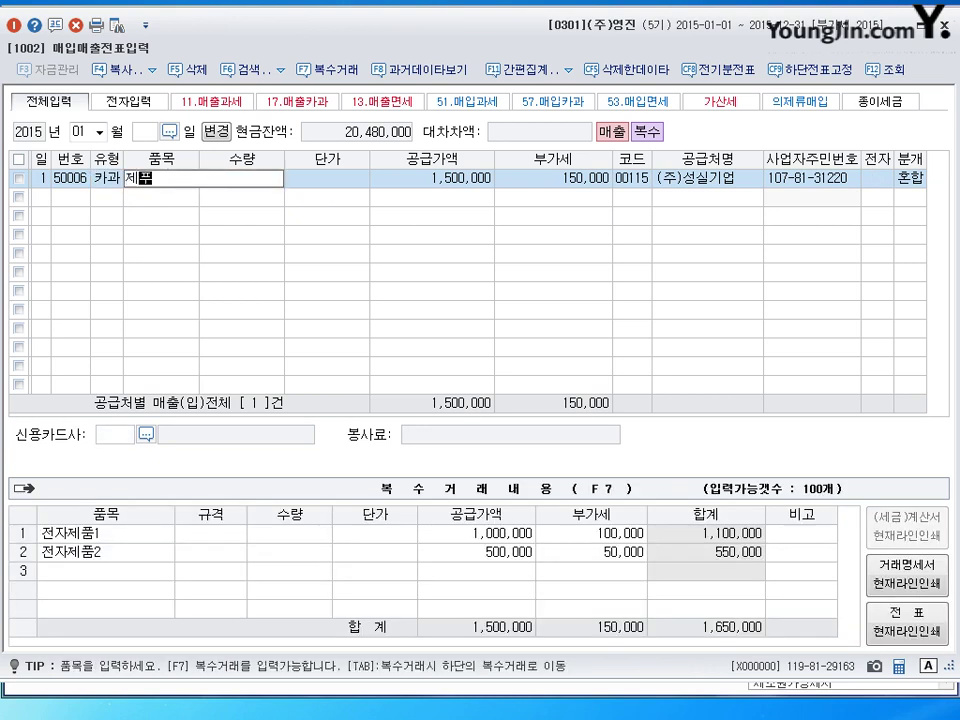
key("Return")
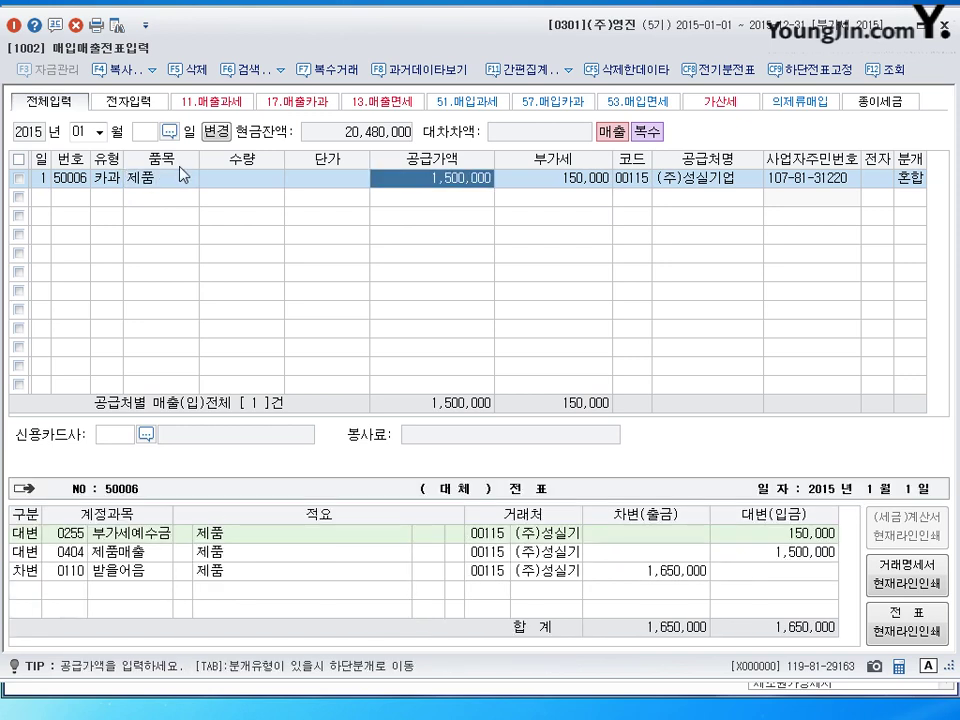
Clear the voucher's existing amounts and trading partner, and enter 1,000,000 as the VAT-inclusive supply amount (공급가액).
key("Delete")
key("Return")
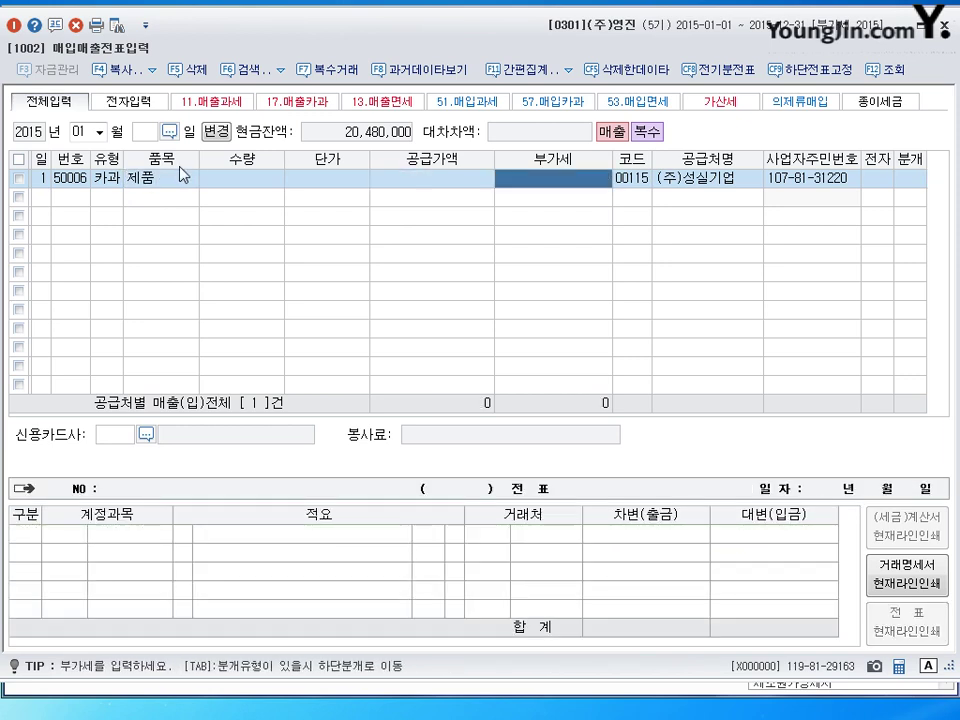
key("Return")
key("Left")
key("Return")
key("Delete")
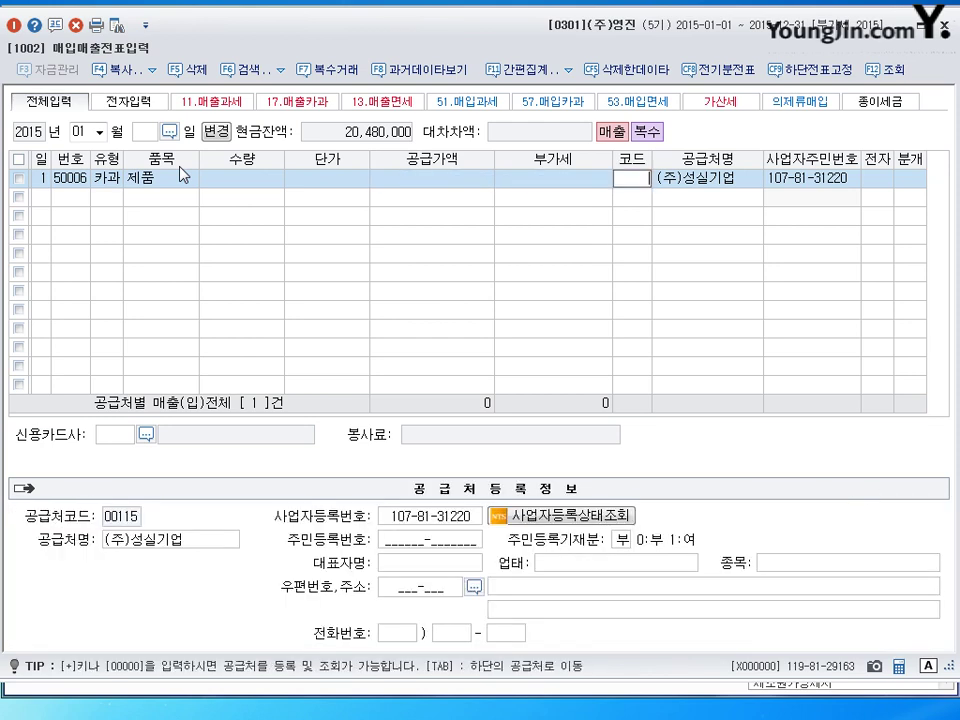
key("Left")
key("Left")
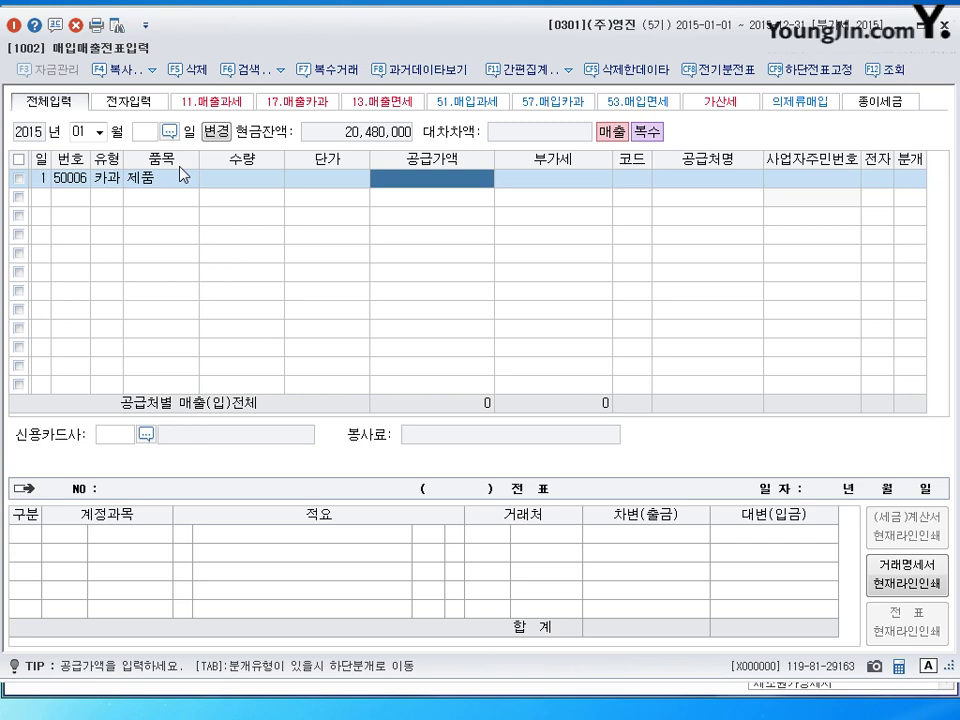
type("1000000")
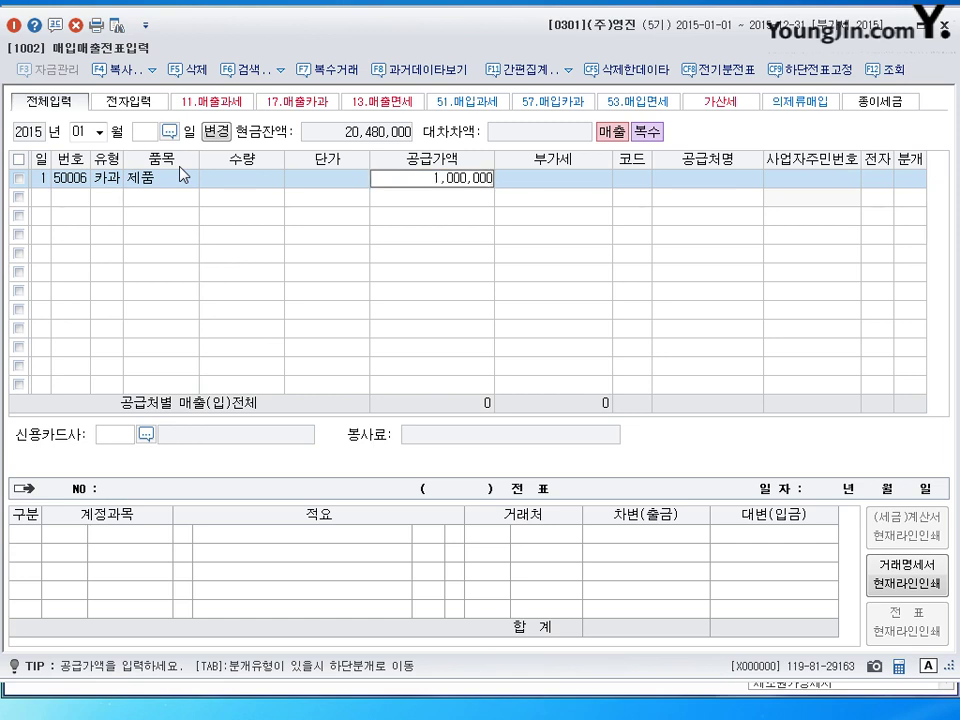
key("Return")
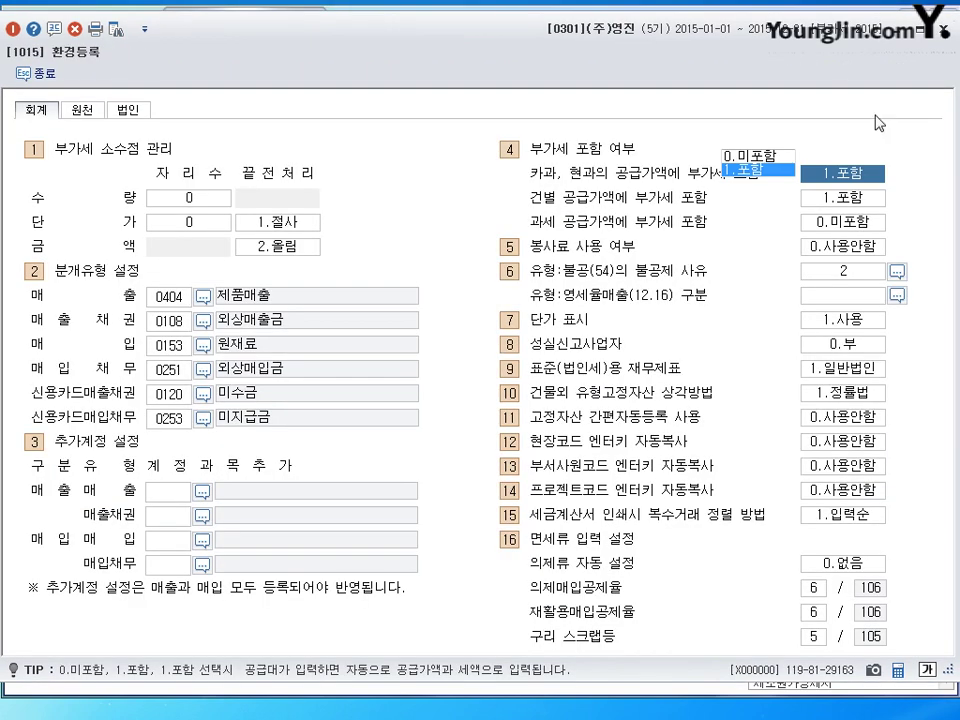
Examine the 건별 and 과세 VAT-inclusion settings and 고정자산 간편자동등록 사용 in 환경등록, along with the 고정자산등록 screen.
left_click(855, 198)
left_click(850, 222)
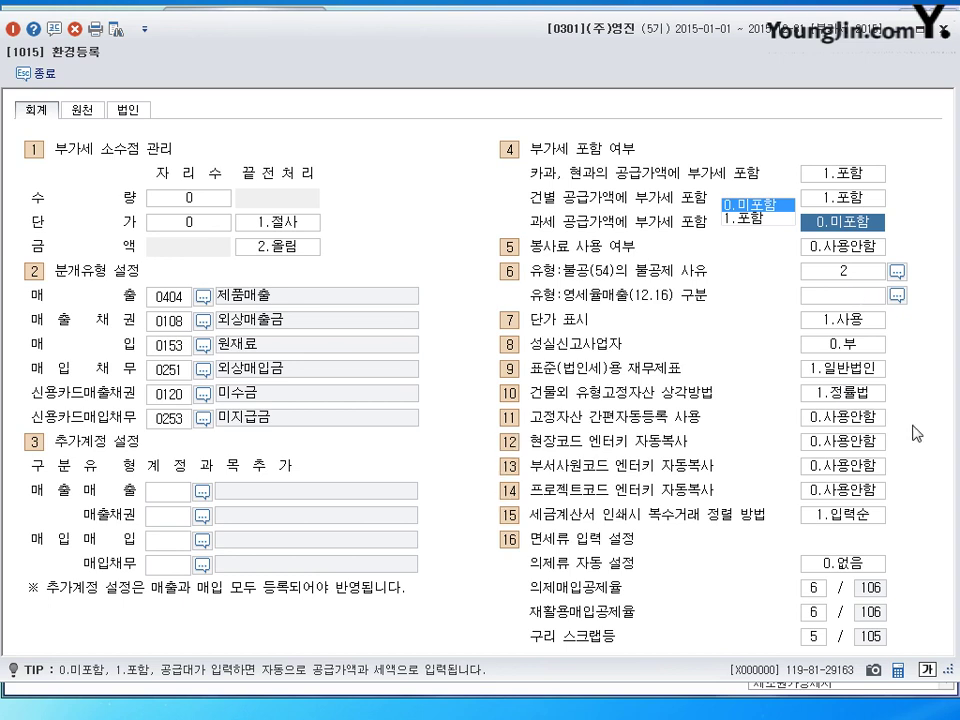
left_click(843, 416)
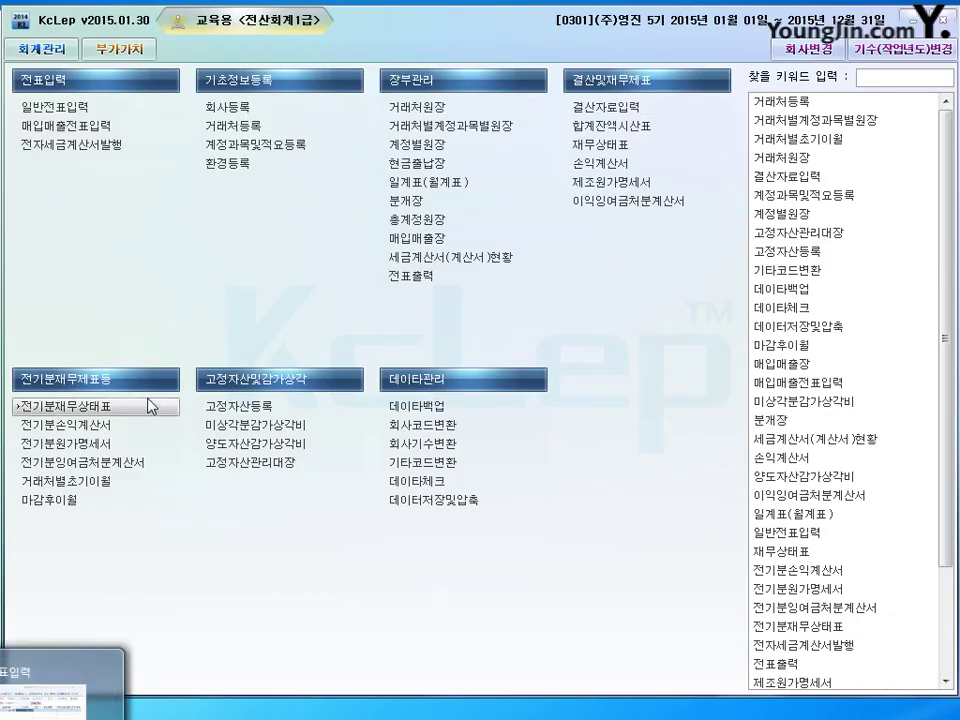
left_click(238, 408)
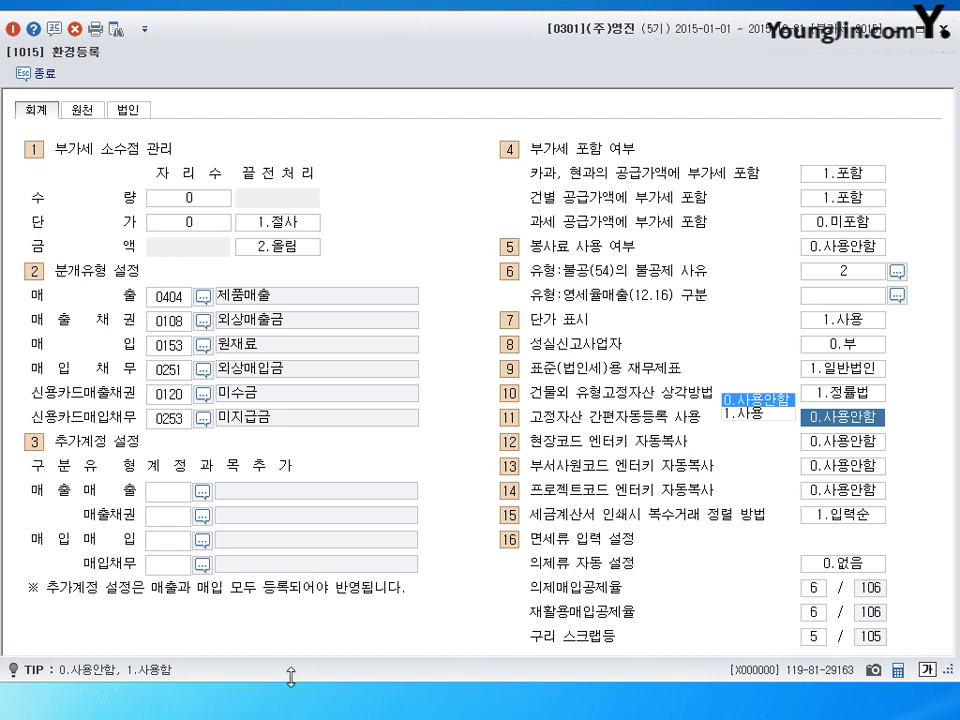
key("Escape")
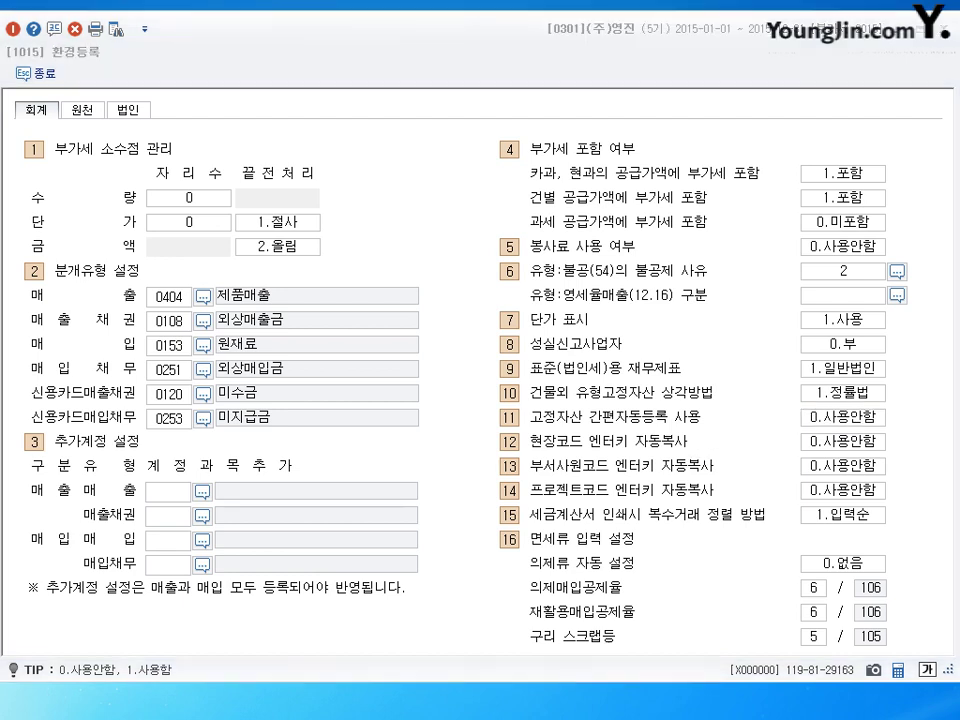
key("Escape")
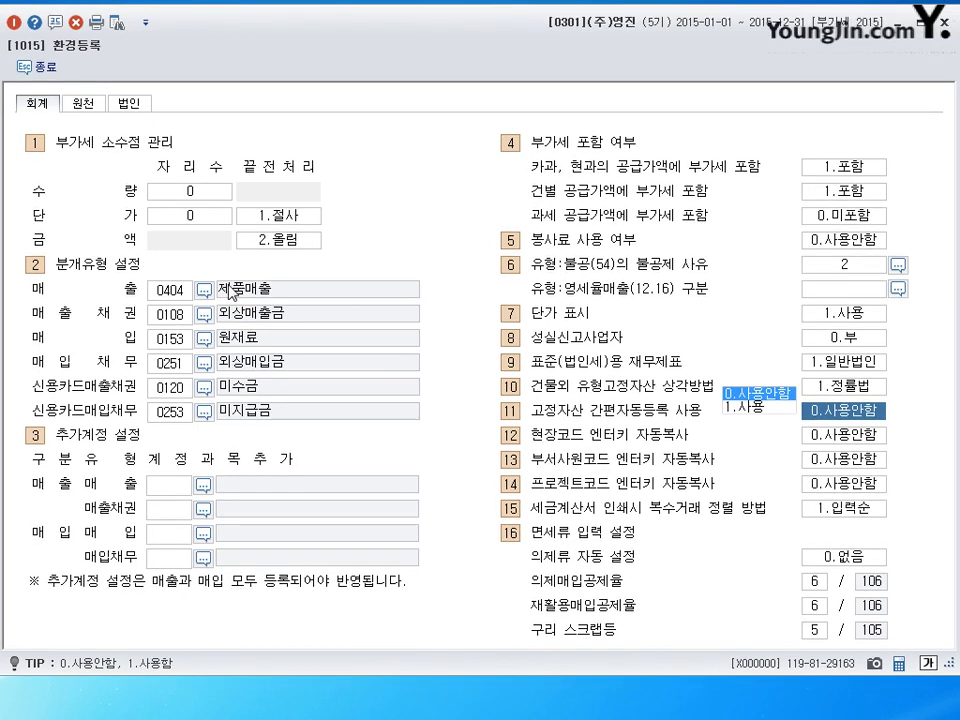
Compare the default sales (매출) and purchase (매입) accounts under 분개유형 설정, and close 환경등록.
left_click(168, 296)
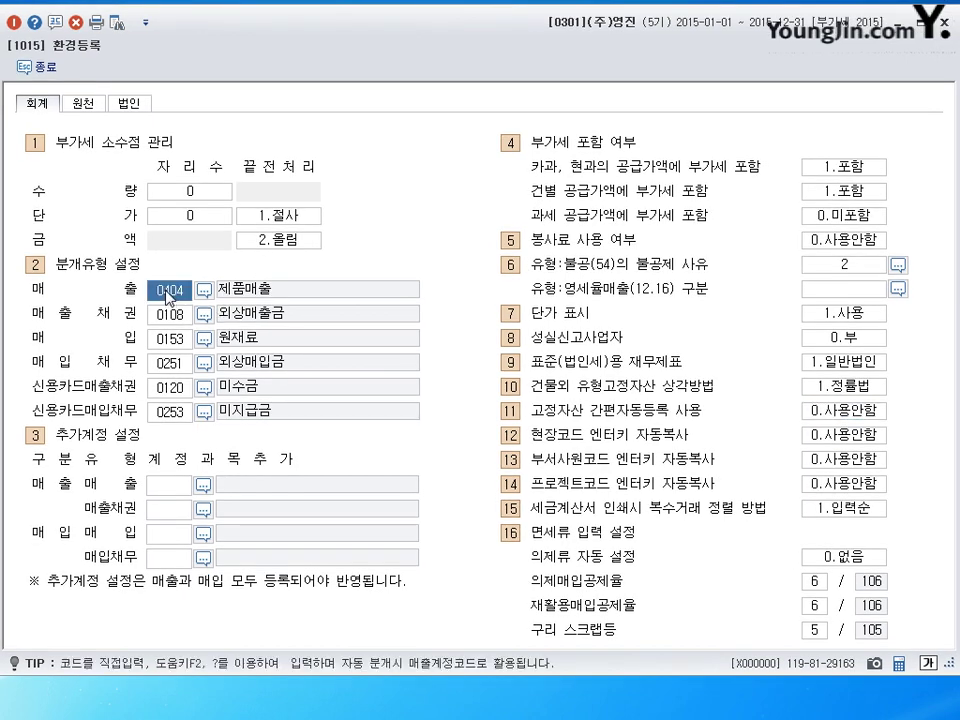
left_click(174, 340)
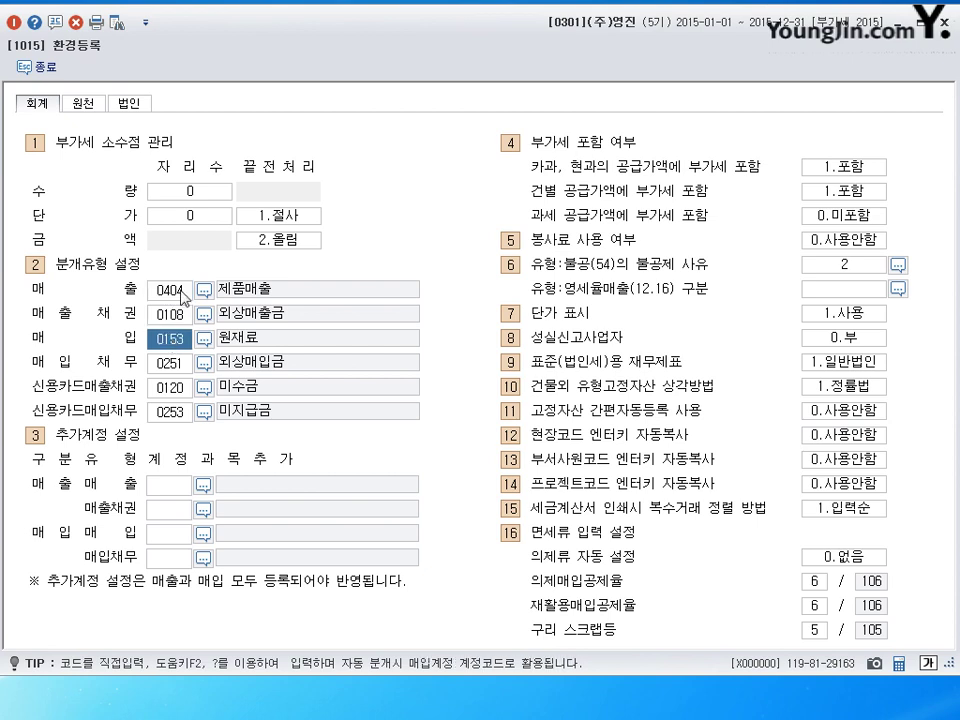
left_click(180, 344)
left_click(178, 290)
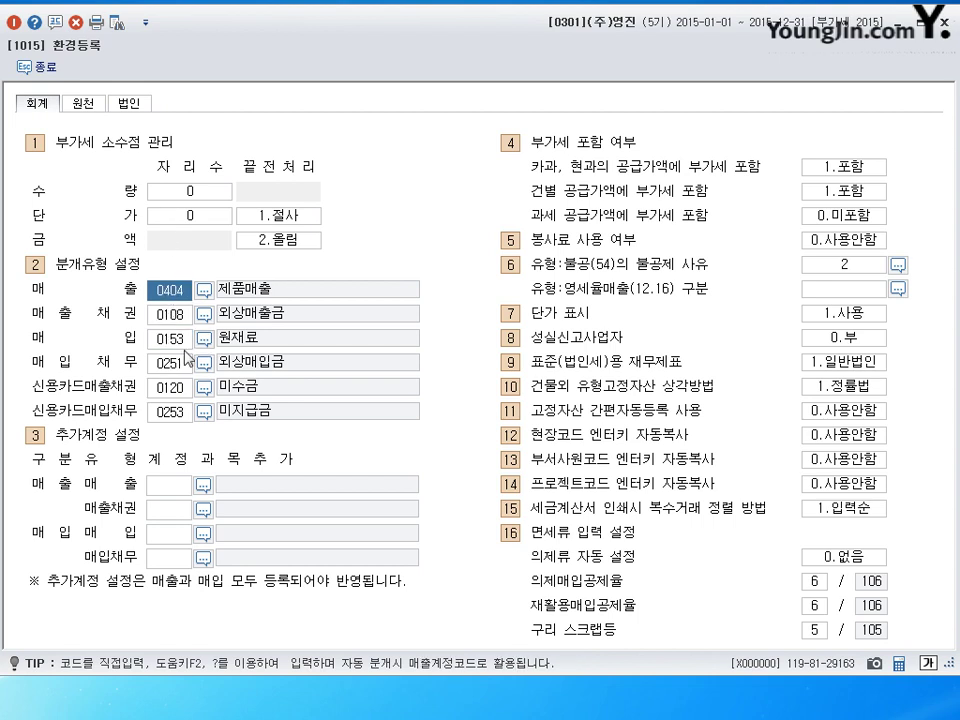
left_click(183, 339)
left_click(180, 290)
left_click(178, 341)
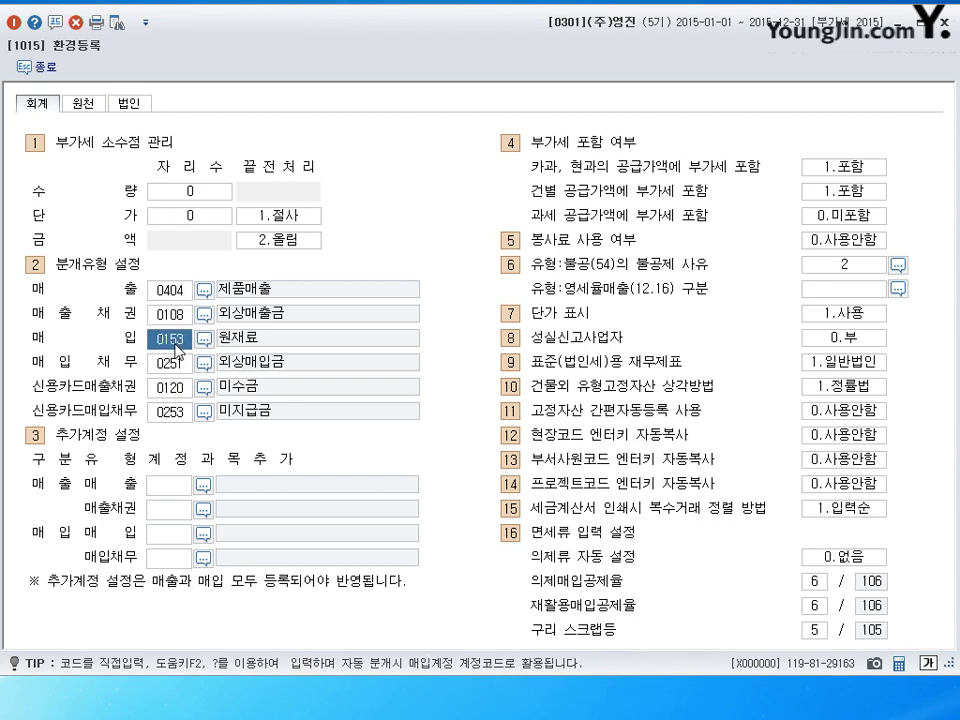
left_click(170, 290)
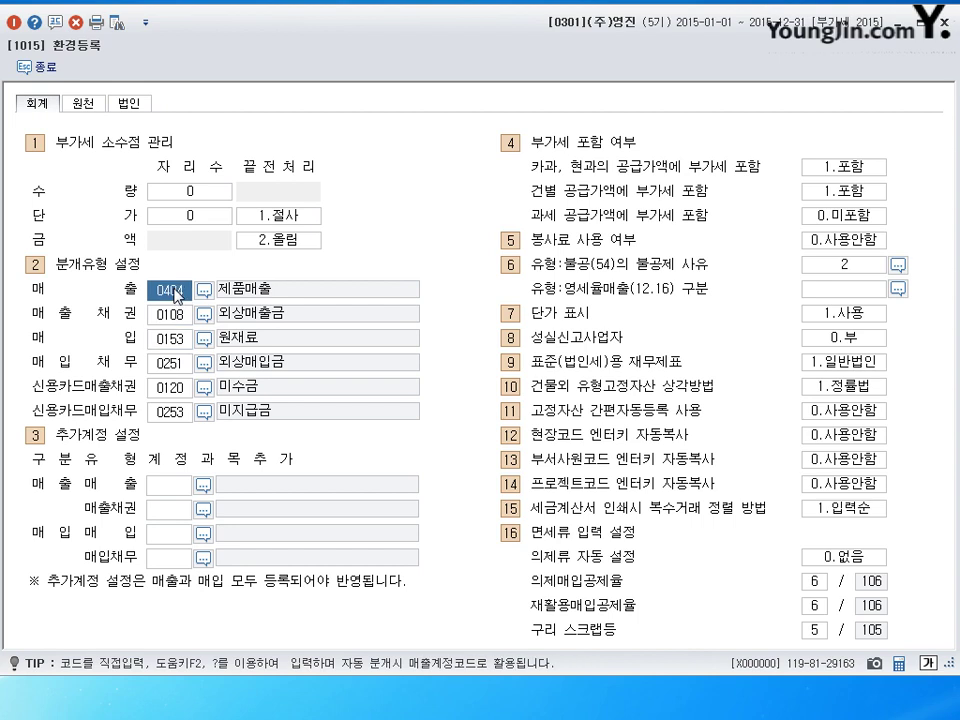
left_click(177, 337)
left_click(180, 290)
left_click(180, 339)
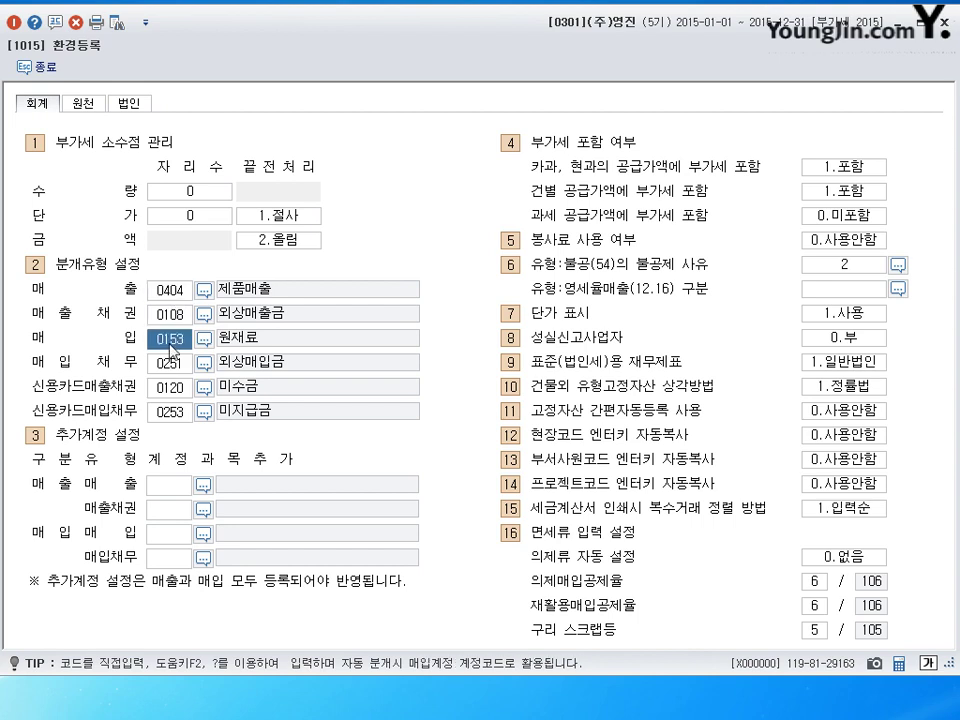
left_click(180, 290)
left_click(177, 341)
left_click(178, 290)
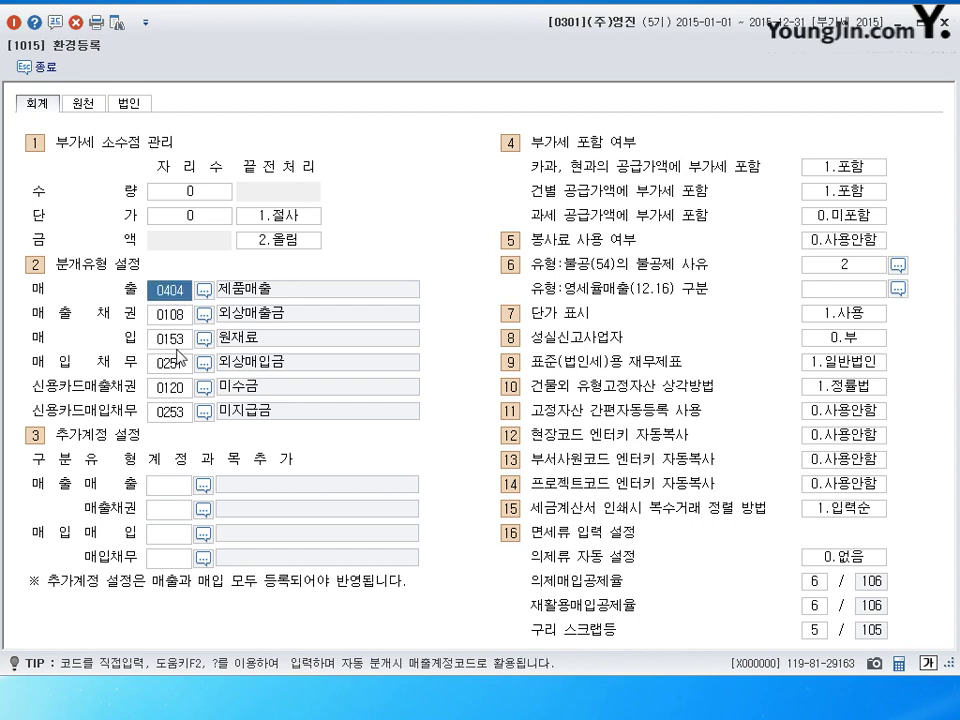
left_click(178, 339)
left_click(178, 290)
left_click(178, 339)
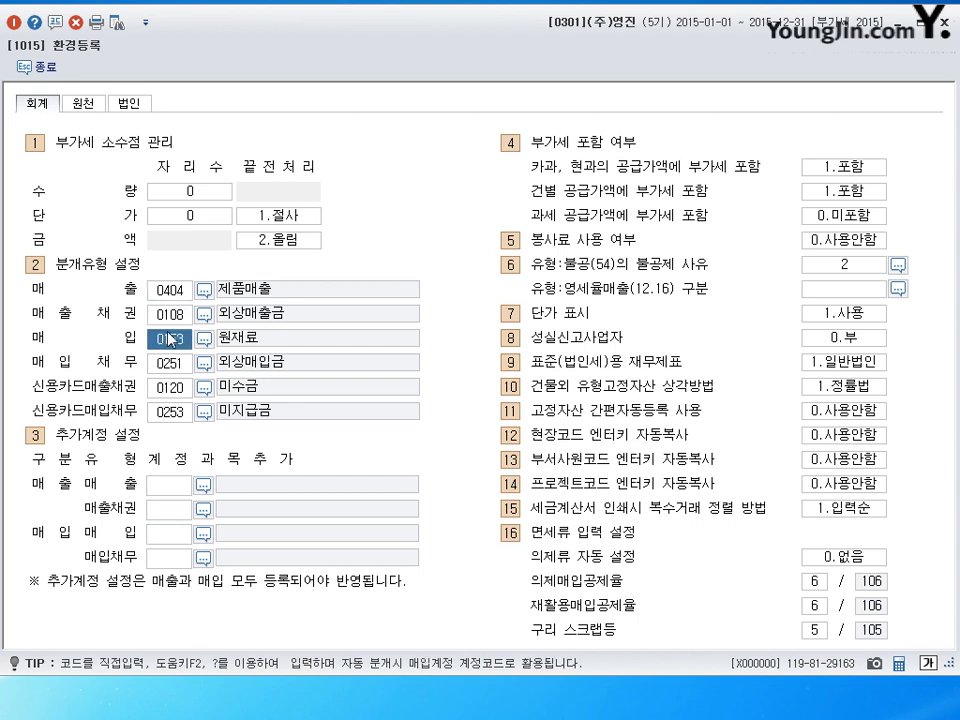
left_click(943, 22)
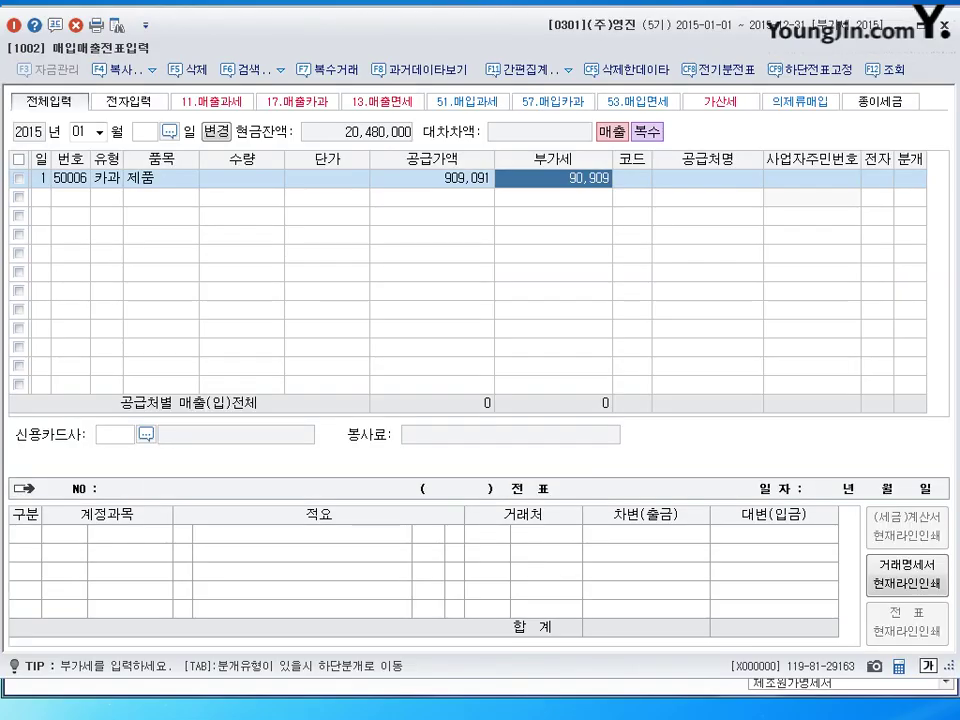
Review the voucher lists for 전자입력, 11.매출과세 and 17.매출카과, and return to the 전체입력 list.
left_click(122, 102)
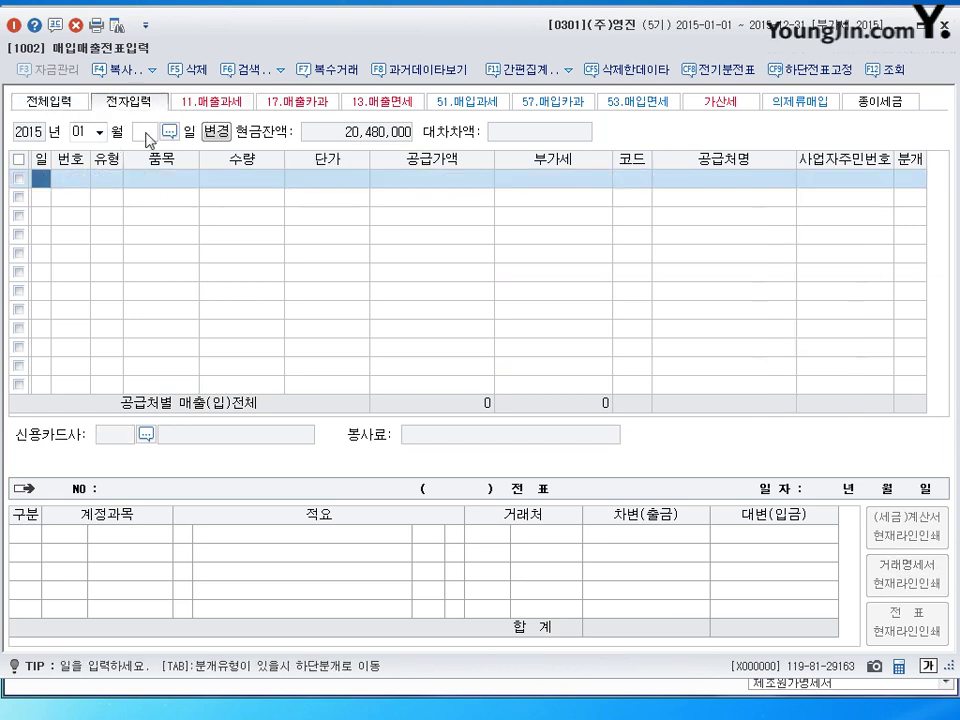
left_click(214, 104)
left_click(298, 103)
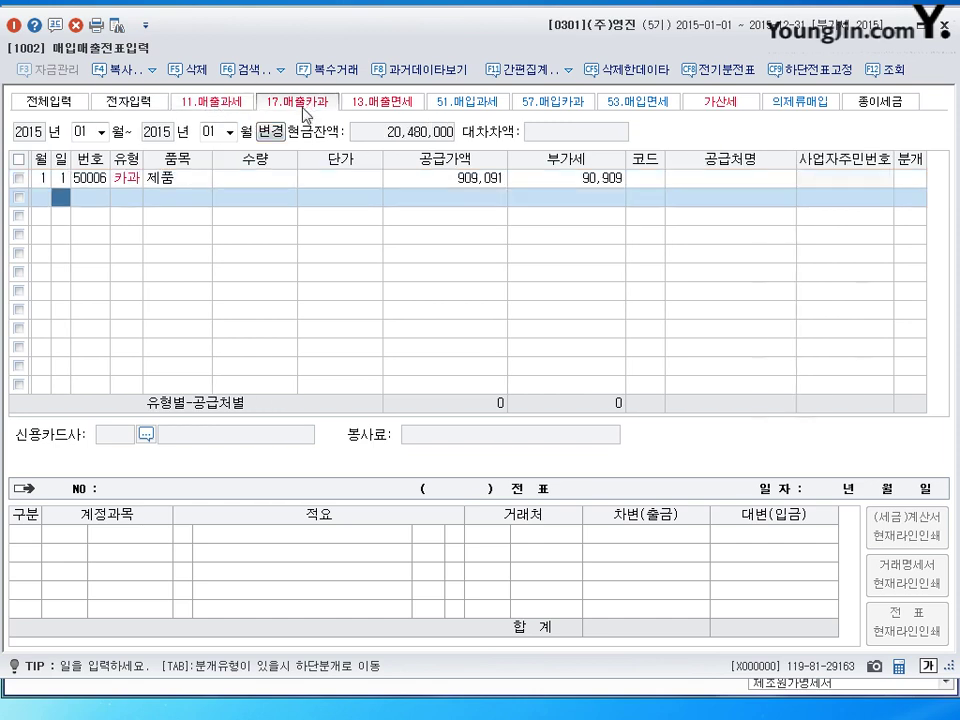
left_click(50, 102)
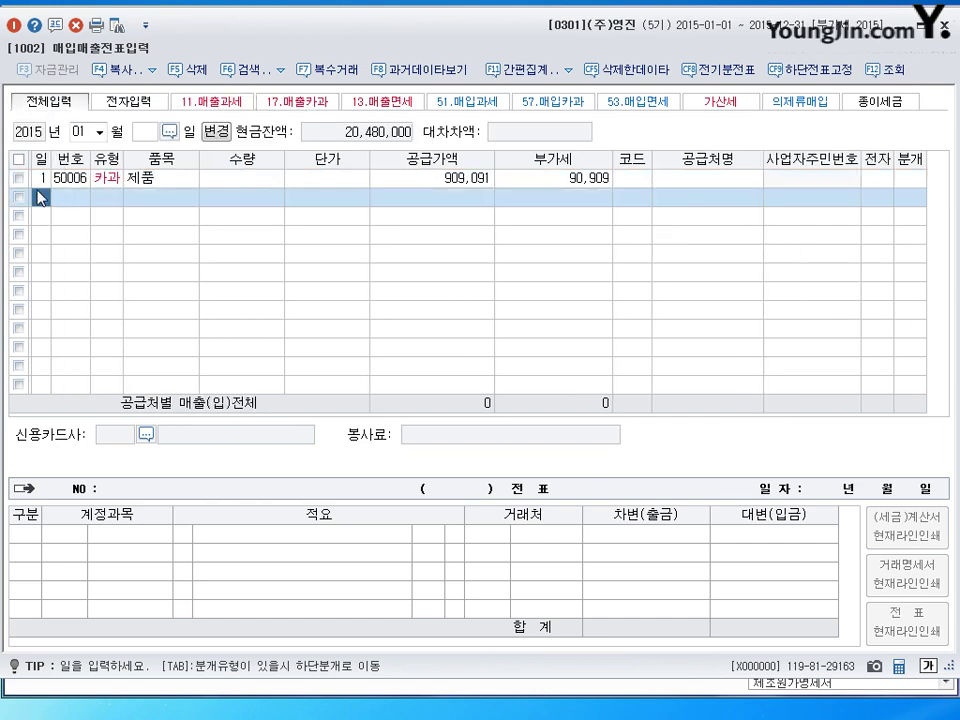
Change the type (유형) of the January 1 제품 voucher to 11.과세 in the 전체입력 list.
left_click(40, 178)
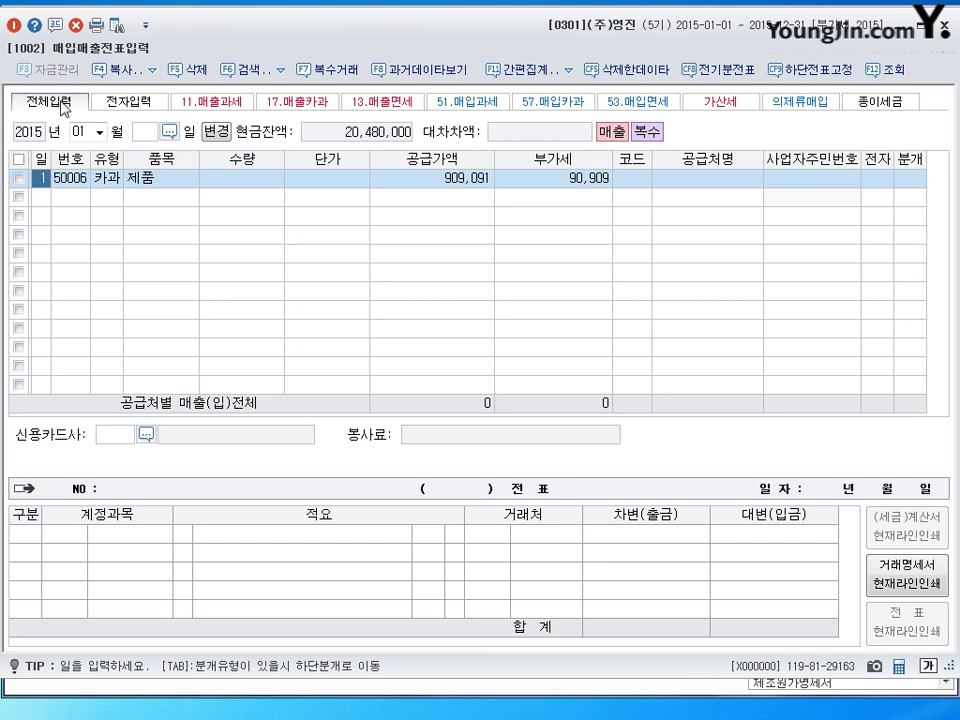
left_click(100, 180)
type("11")
key("Return")
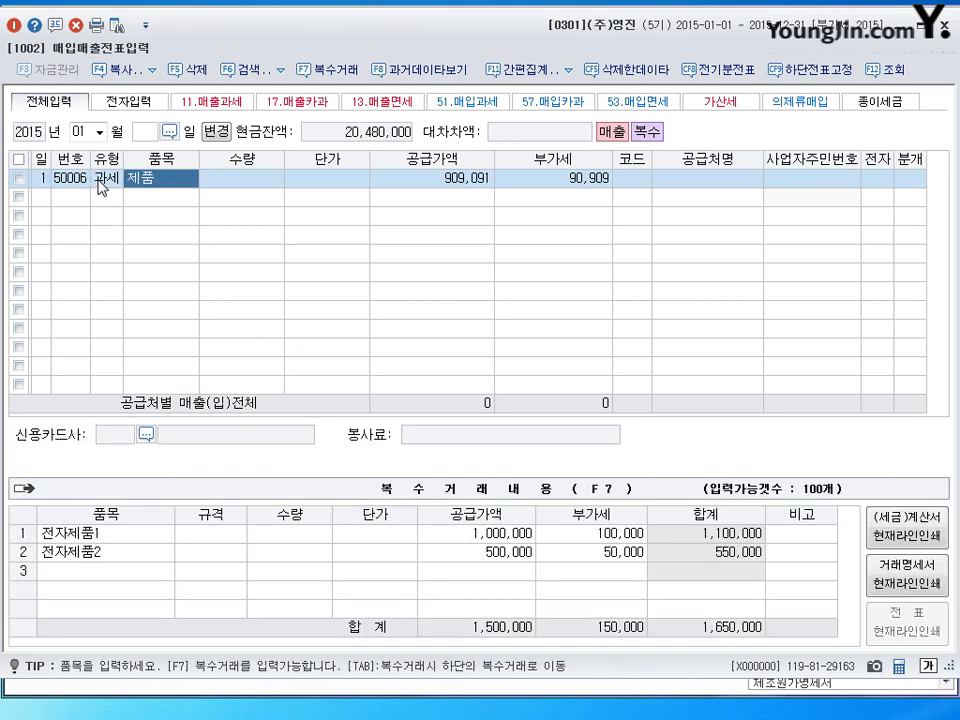
left_click(114, 180)
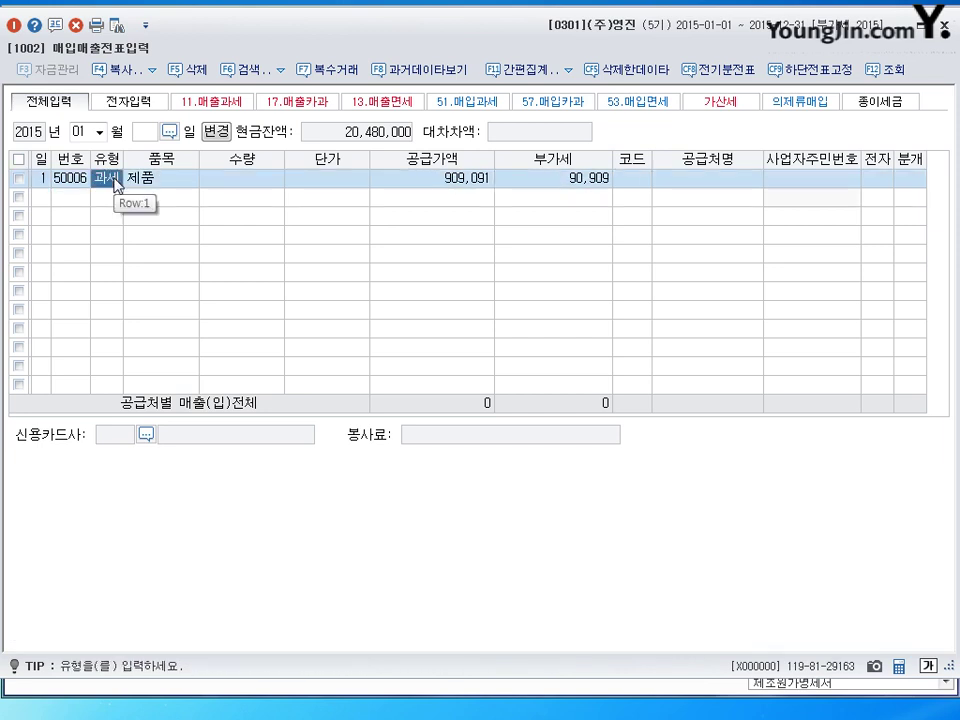
Check where the retyped voucher is listed under 11.매출과세 and 17.매출카과, and return to the 전체입력 list.
left_click(219, 103)
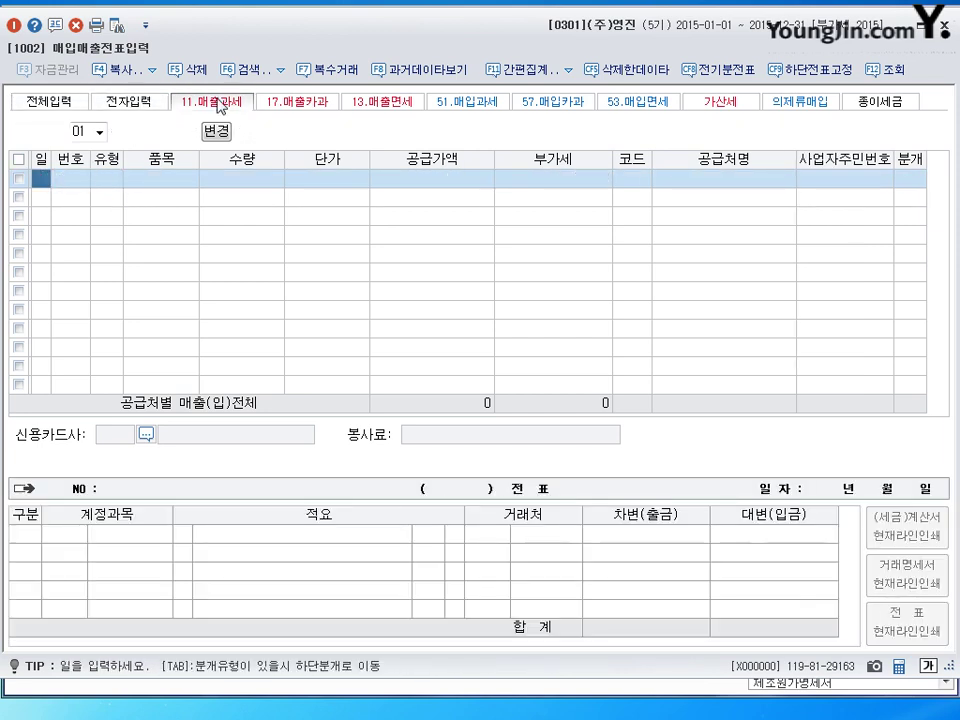
left_click(285, 103)
left_click(225, 103)
left_click(216, 106)
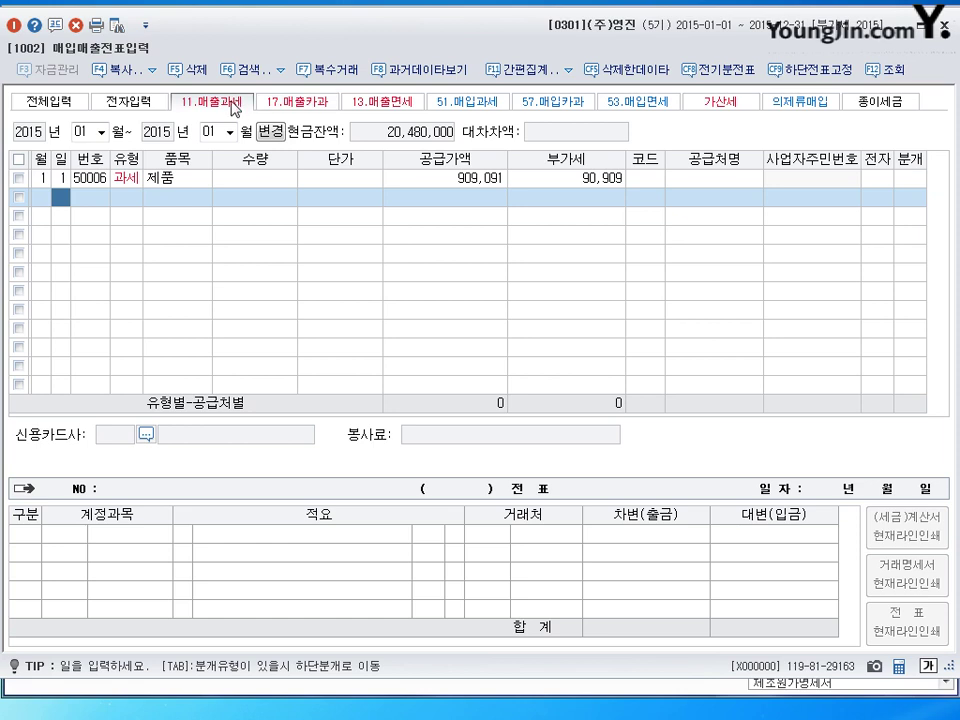
left_click(64, 103)
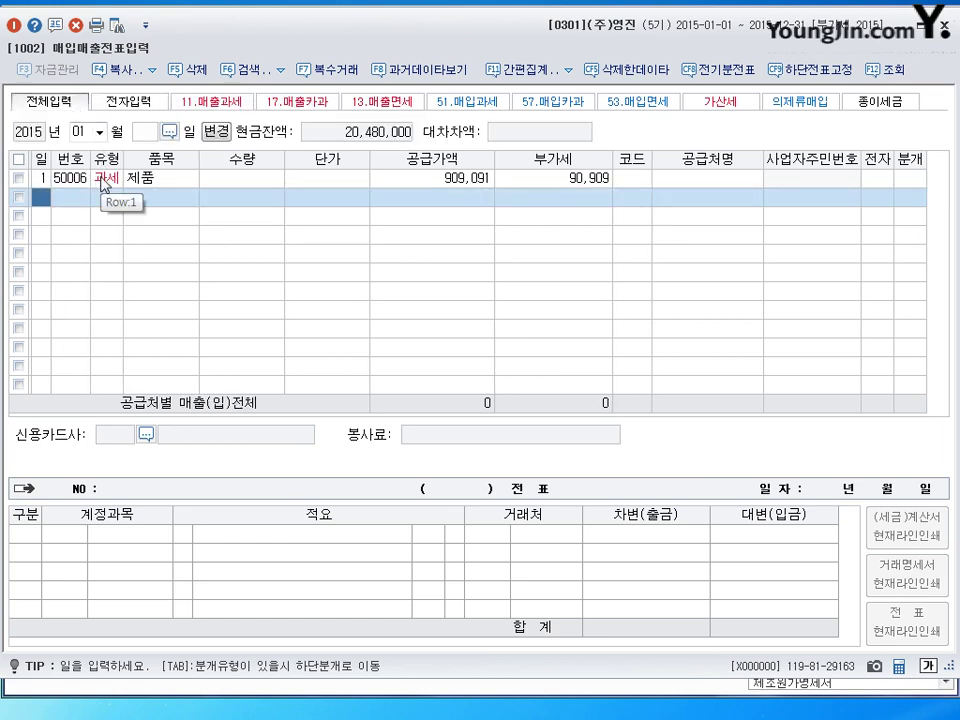
Examine the VAT type codes (부가세유형) for the voucher and compare its entries in 11.매출과세 and 전체입력.
left_click(104, 179)
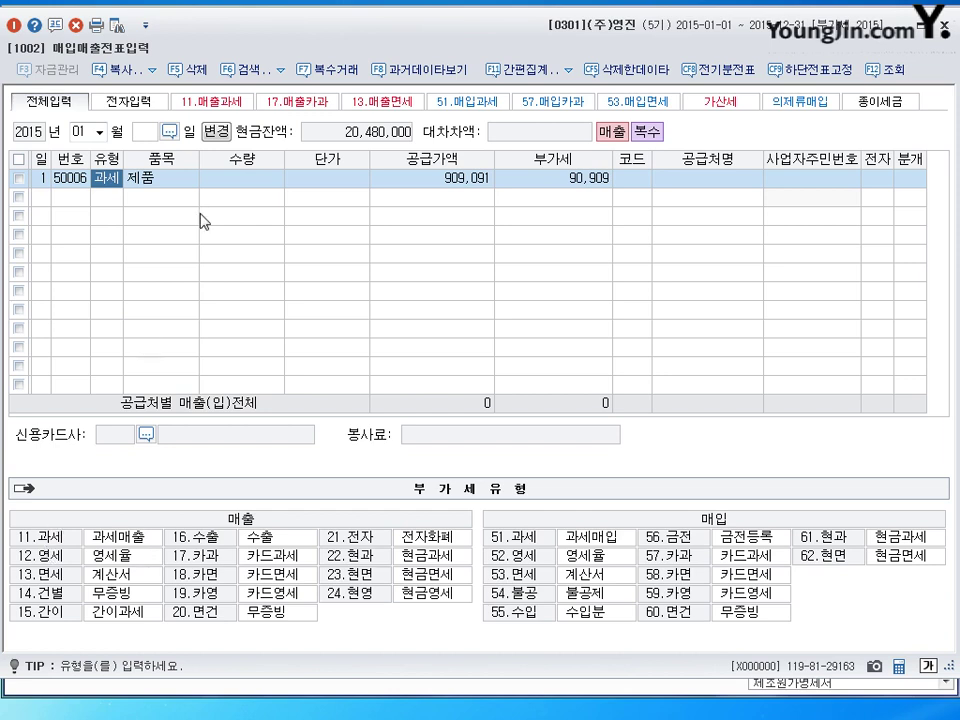
left_click(214, 101)
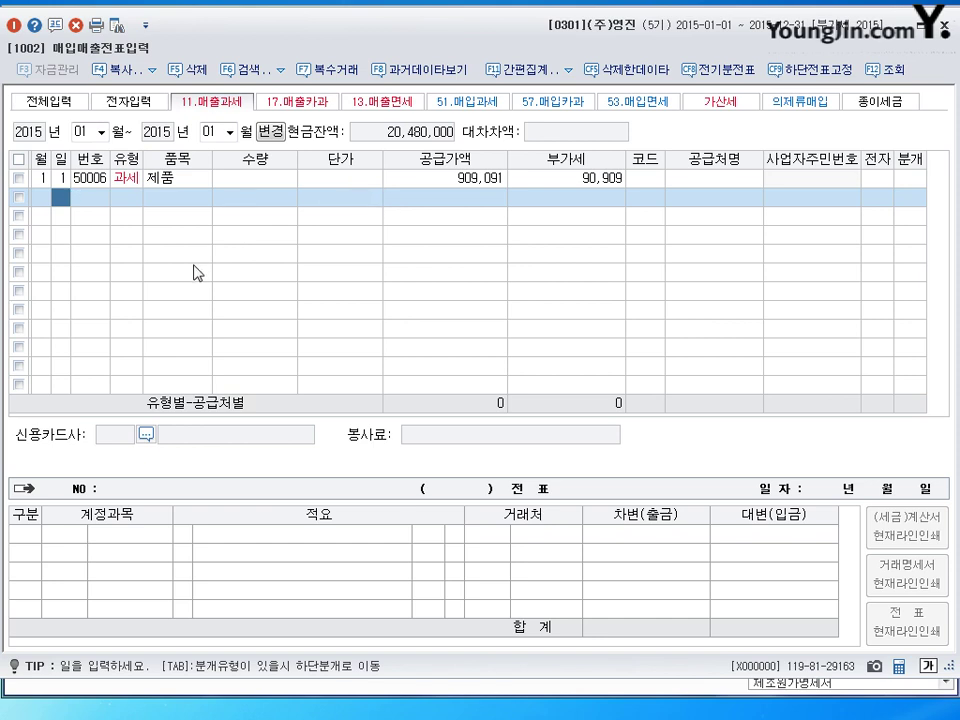
left_click(58, 101)
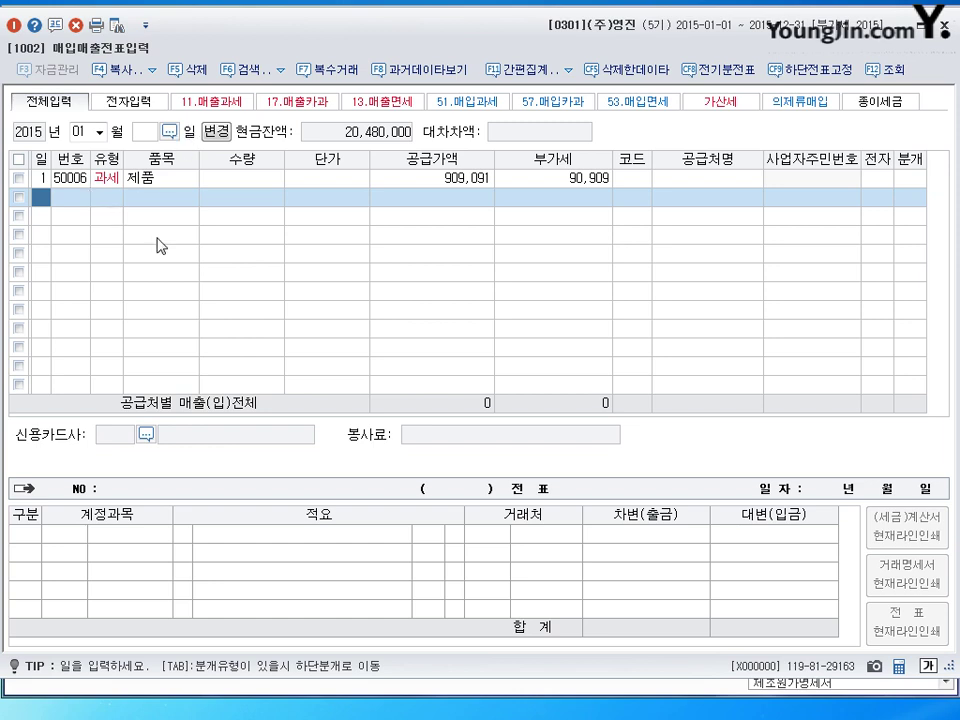
left_click(107, 178)
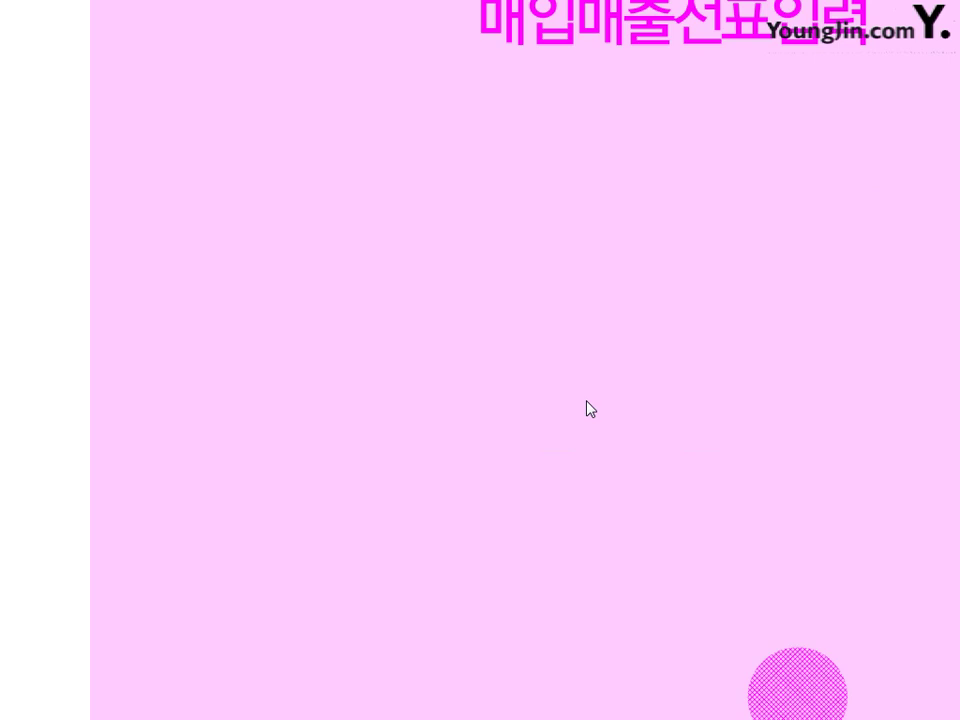
Switch to the textbook document and find the 매출거래 유형 explanation in section 01, 거래 유형별 특성.
scroll(591, 408, "down", 15)
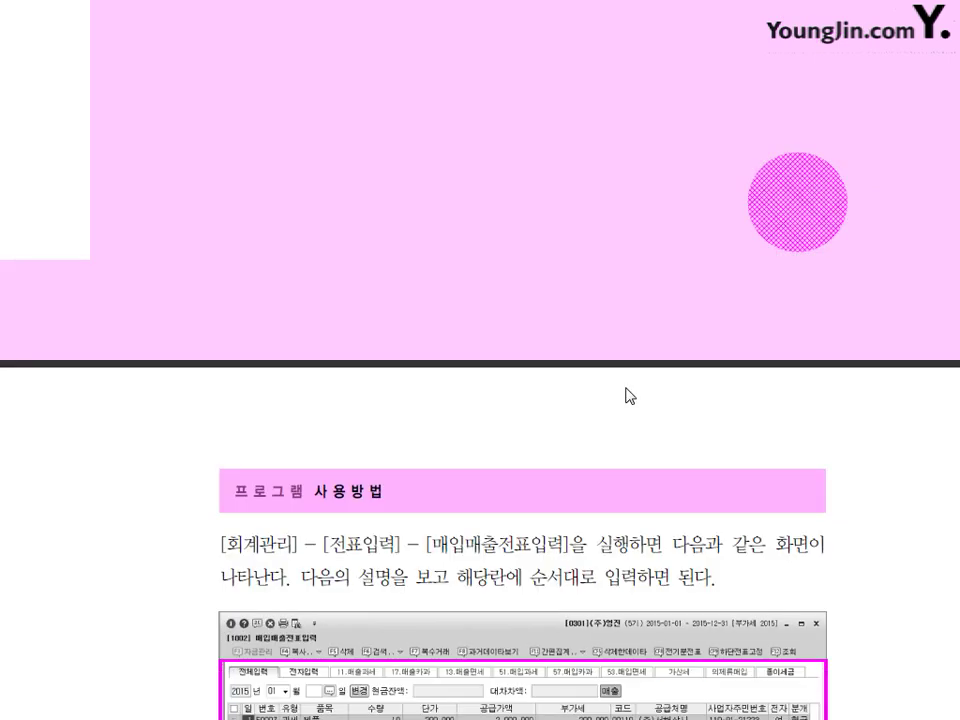
scroll(626, 436, "down", 20)
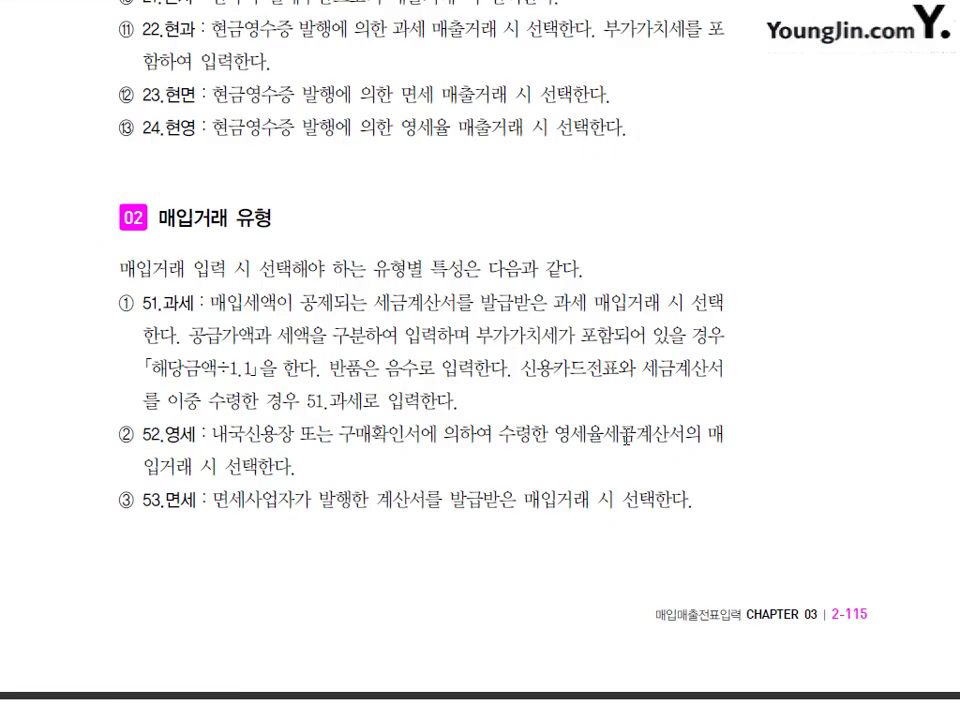
scroll(626, 436, "up", 15)
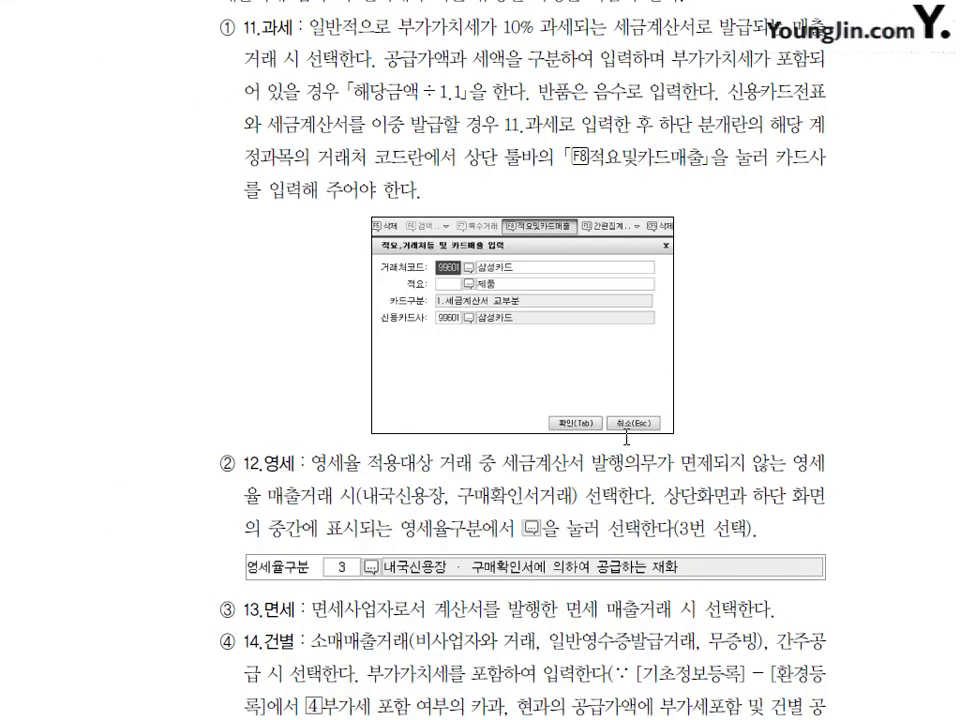
scroll(626, 436, "up", 5)
scroll(493, 326, "down", 2)
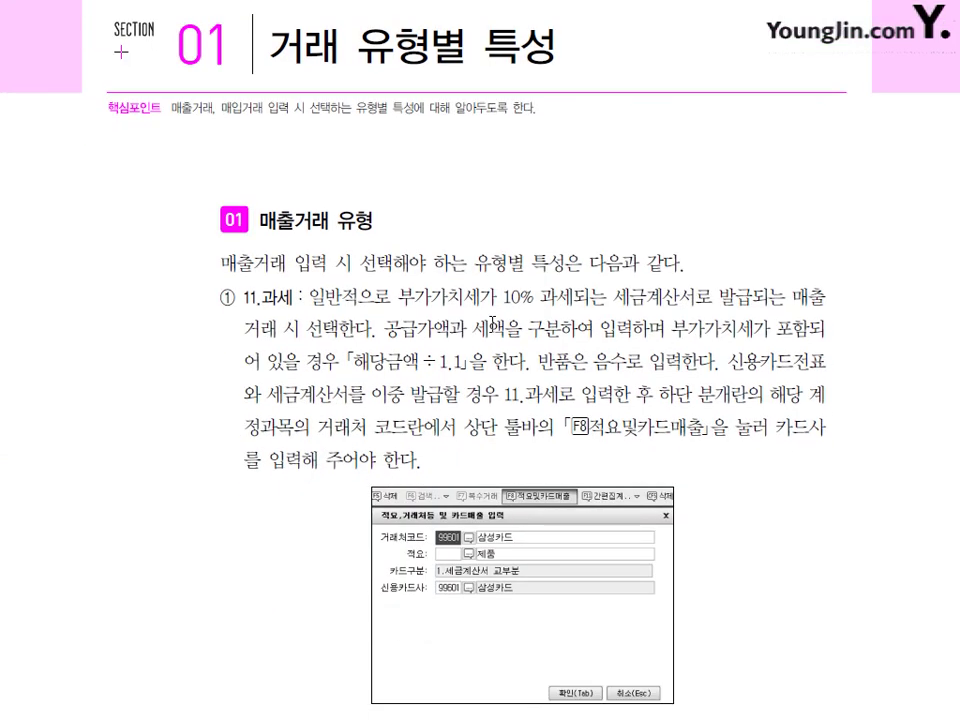
scroll(493, 321, "down", 1)
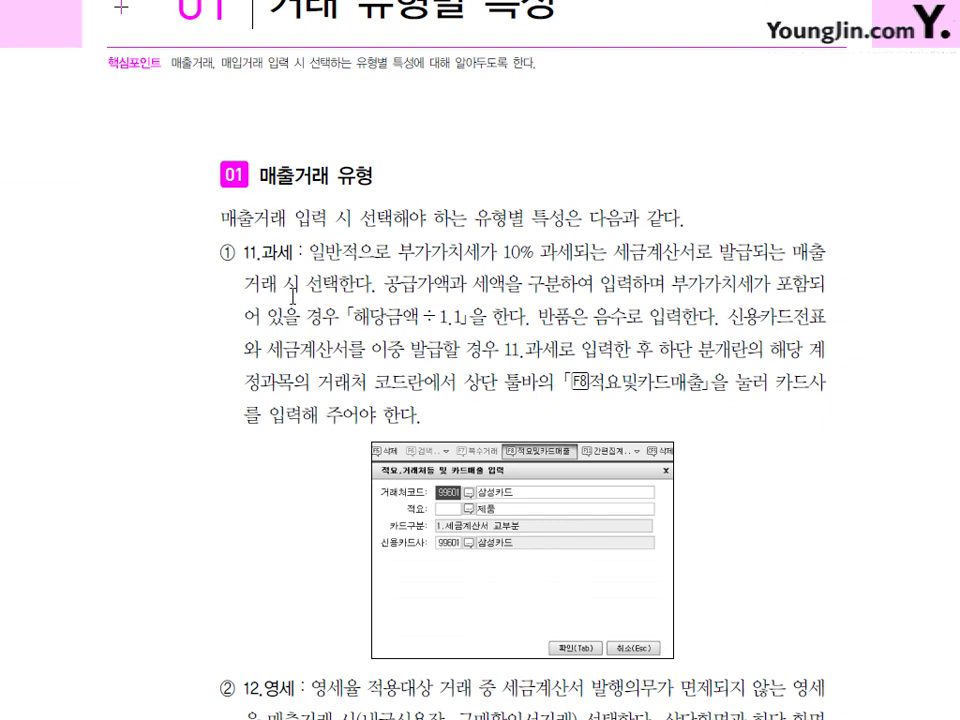
Read the textbook descriptions of the sales types 11.과세, 12.영세 and 14.건별, highlighting each type name.
left_click_drag(245, 246, 298, 251)
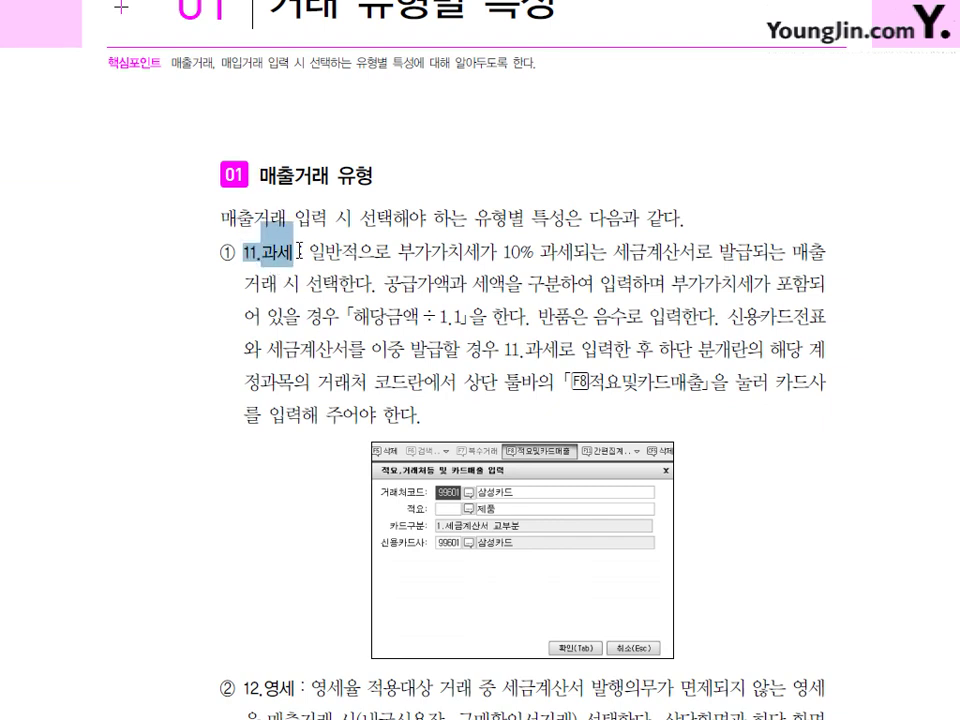
left_click(318, 252)
scroll(310, 410, "down", 3)
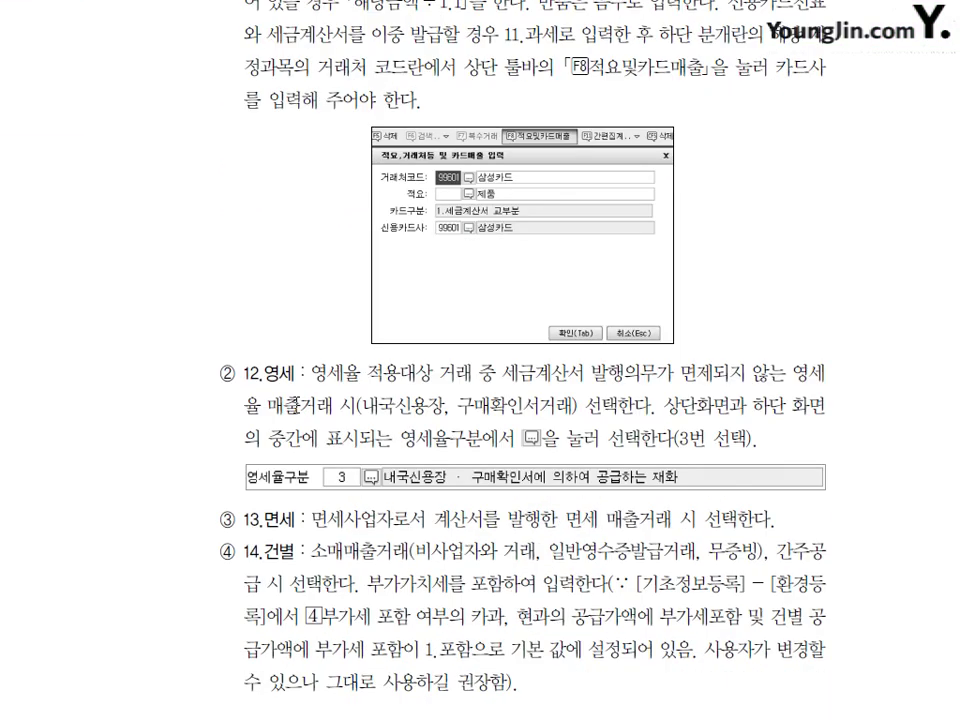
left_click_drag(244, 375, 296, 375)
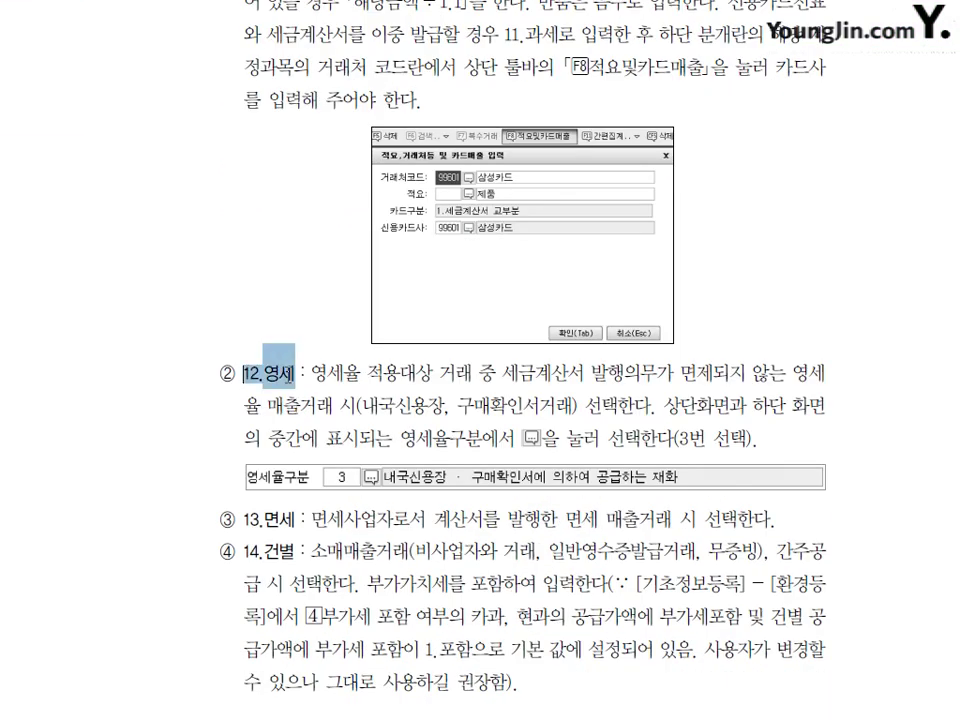
left_click(303, 375)
scroll(303, 375, "down", 2)
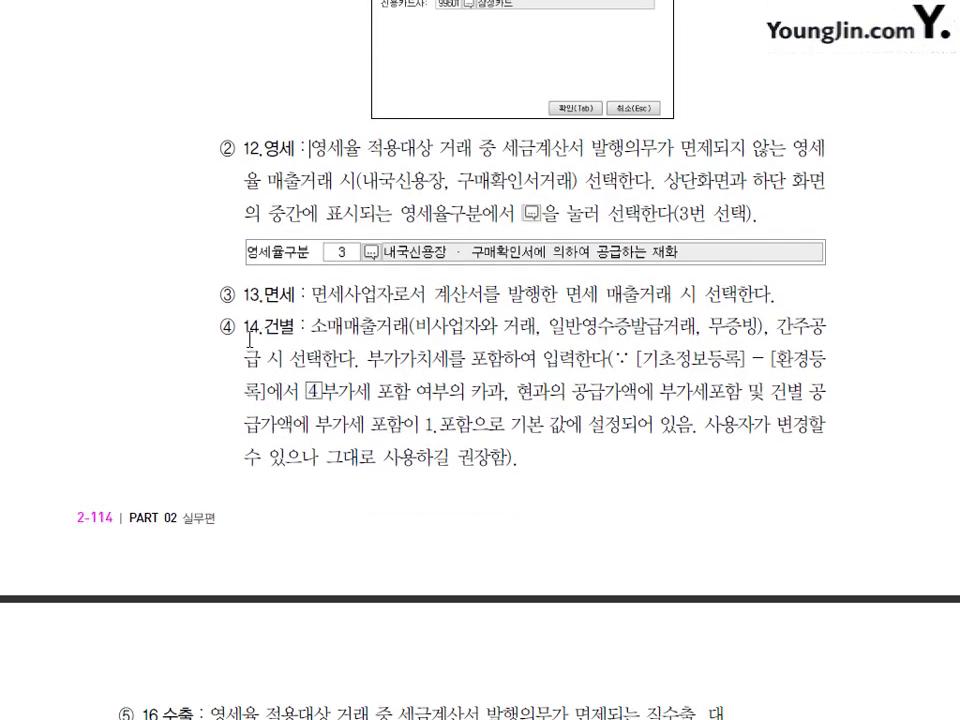
left_click_drag(411, 327, 236, 328)
left_click(318, 345)
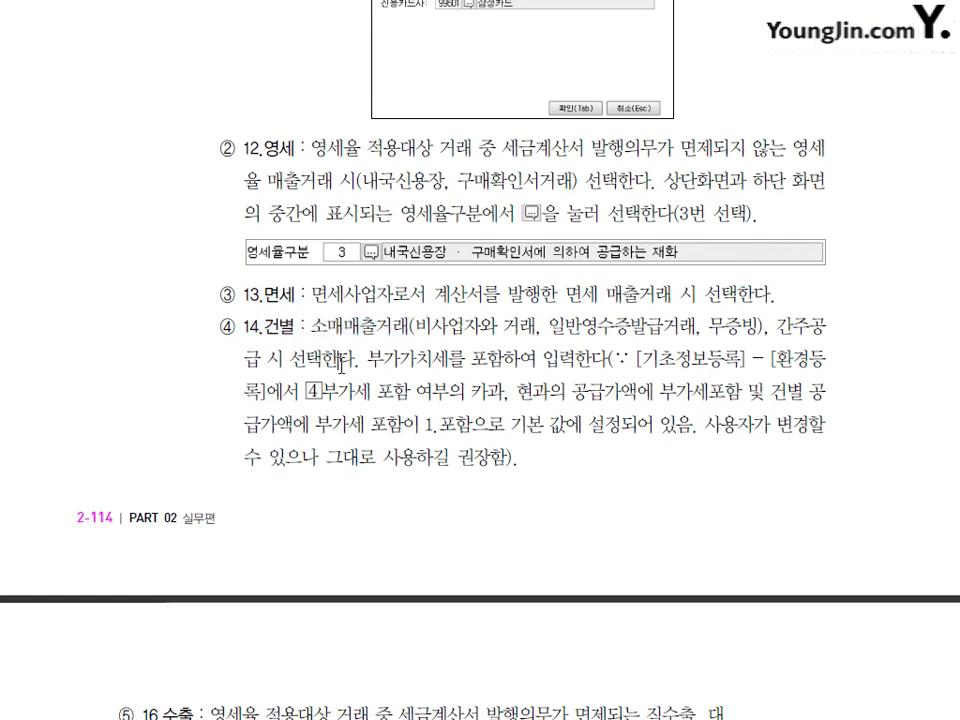
Read the textbook descriptions of the sales types 16.수출, 17.카과 and 22.현과, highlighting each type name.
scroll(338, 362, "down", 4)
left_click_drag(143, 265, 195, 267)
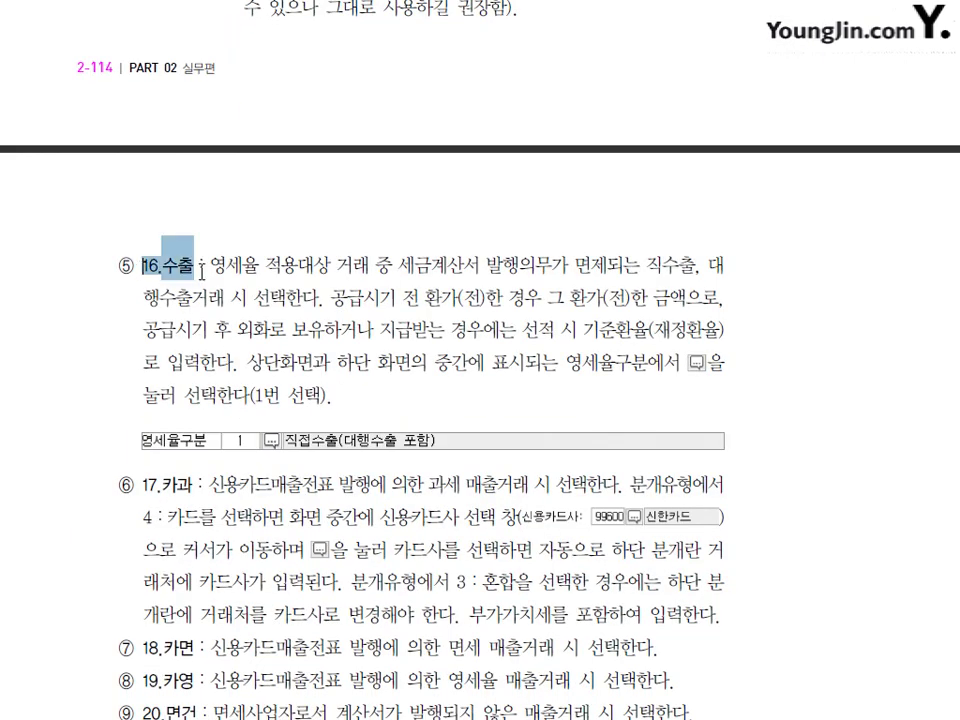
left_click(333, 340)
scroll(333, 340, "down", 2)
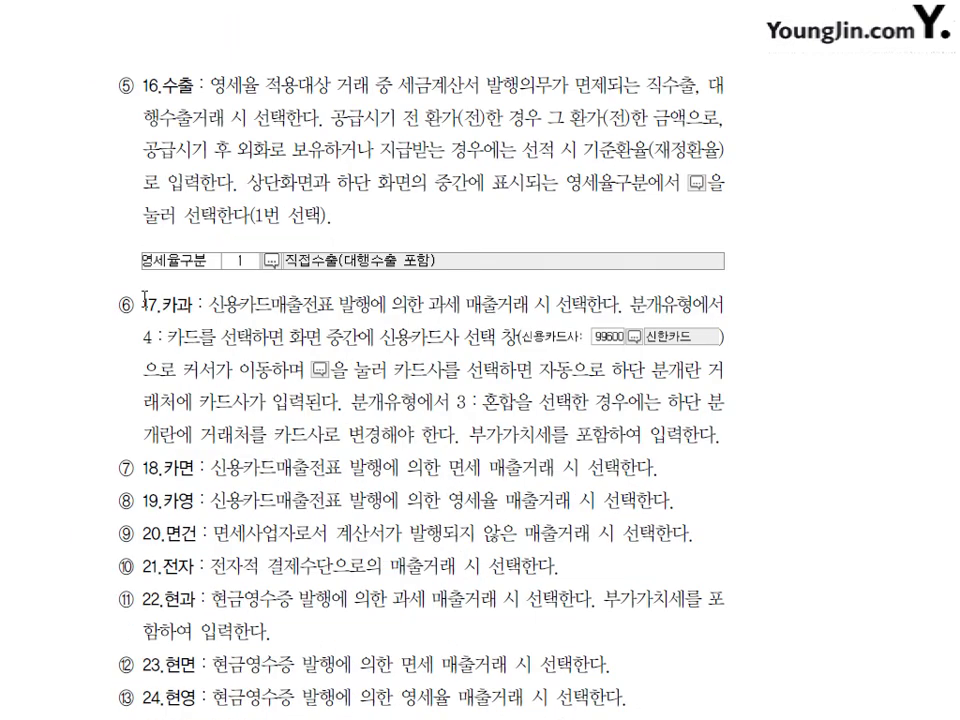
left_click_drag(127, 304, 195, 305)
left_click(316, 424)
scroll(300, 510, "down", 2)
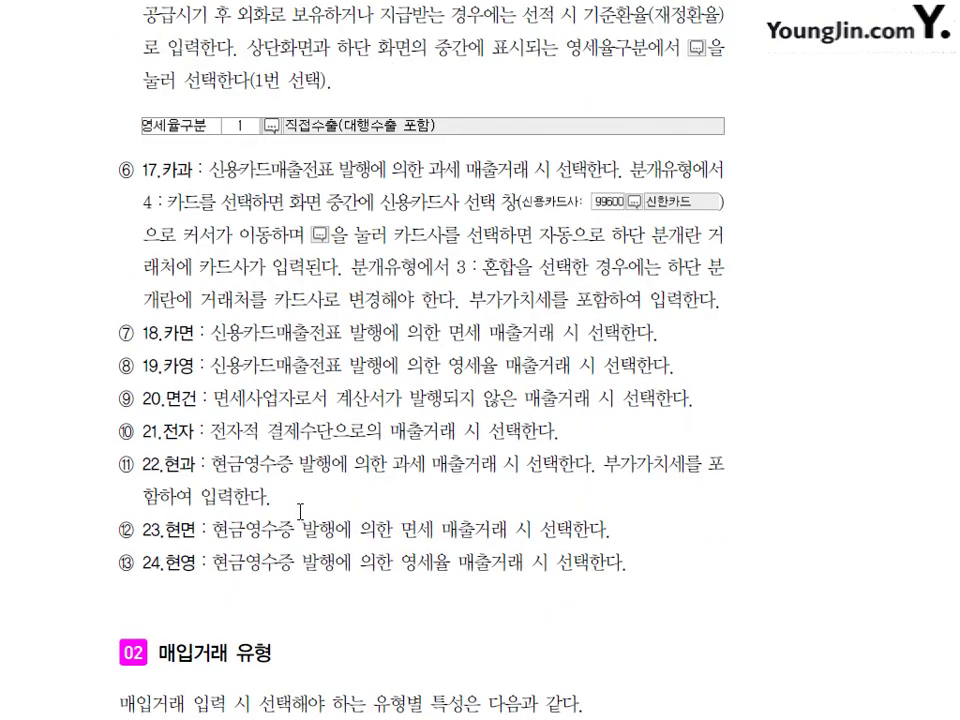
left_click_drag(141, 457, 198, 466)
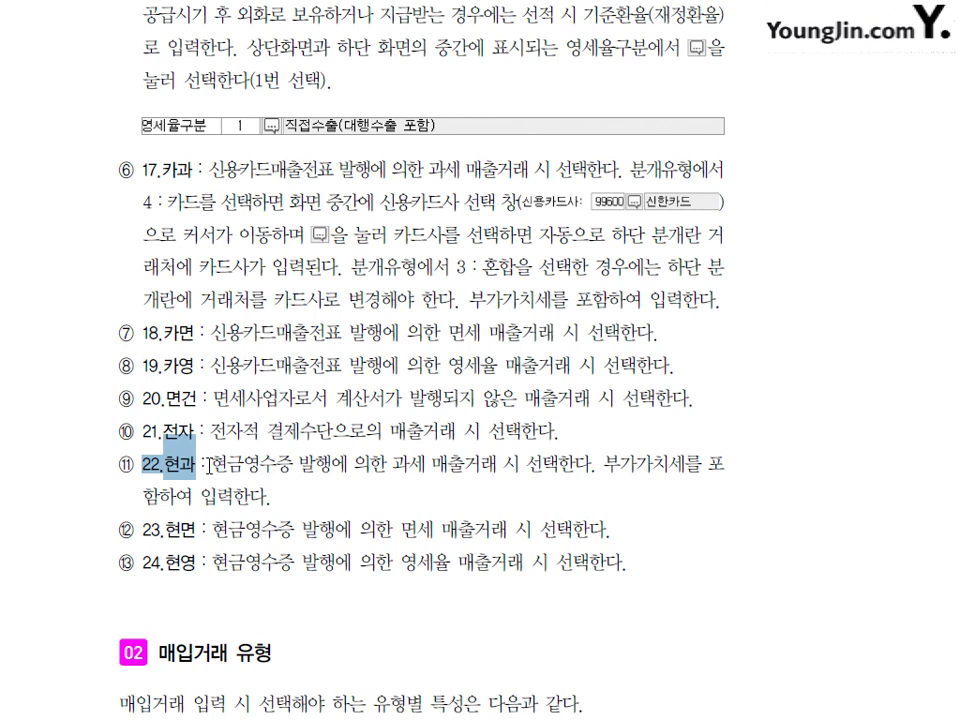
left_click(196, 464)
Read the 매입거래 유형 descriptions of 51.과세, 52.영세 and 53.면세, and continue to 54.불공.
scroll(252, 260, "down", 5)
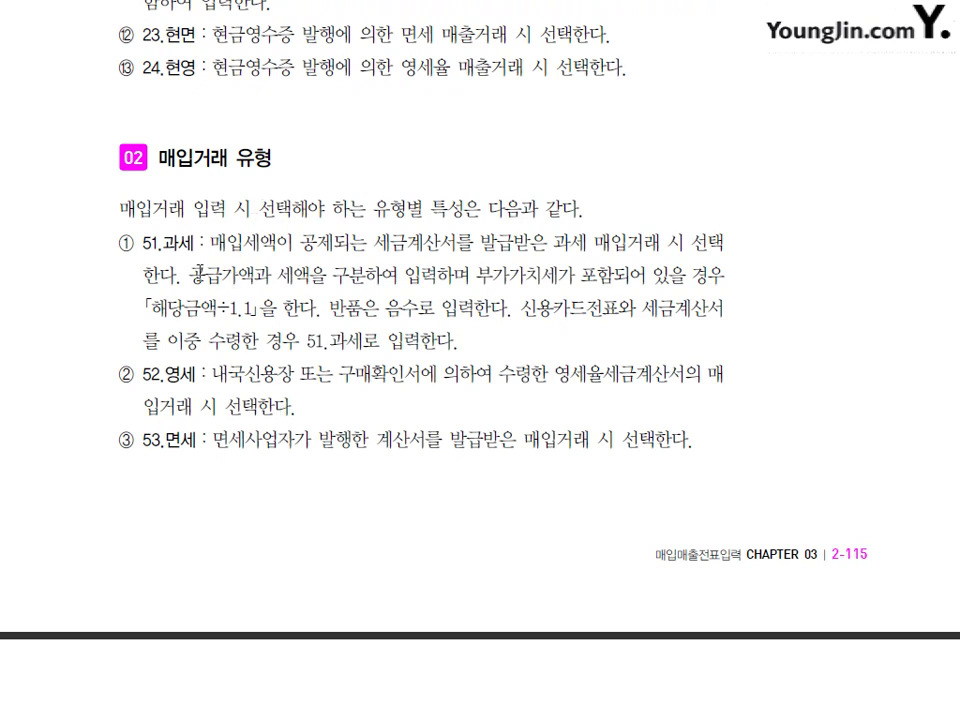
left_click_drag(140, 249, 193, 236)
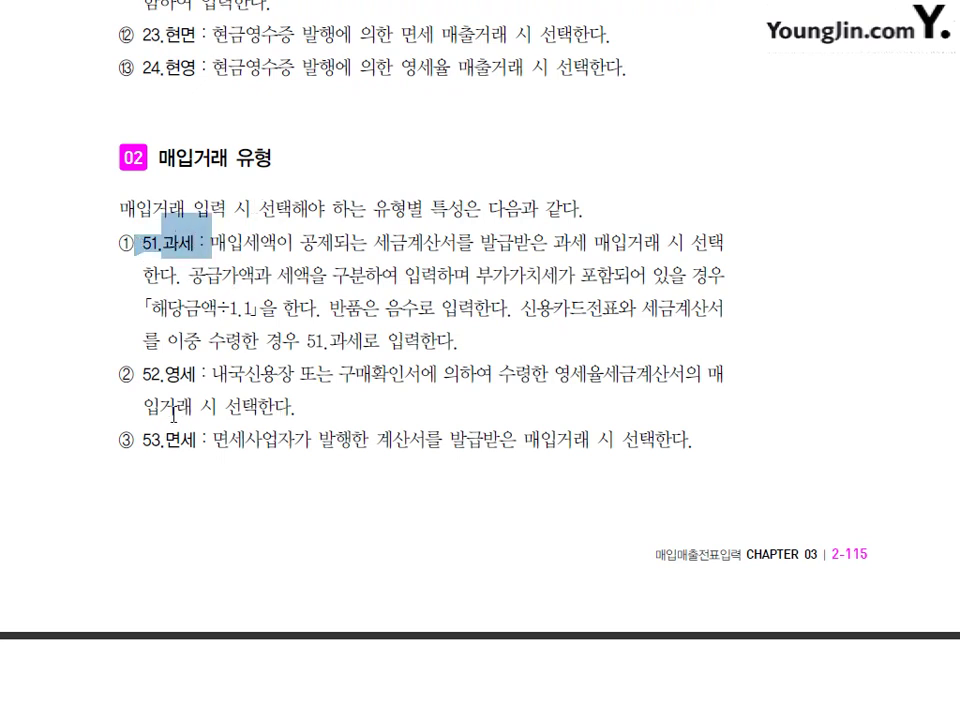
left_click_drag(140, 380, 244, 376)
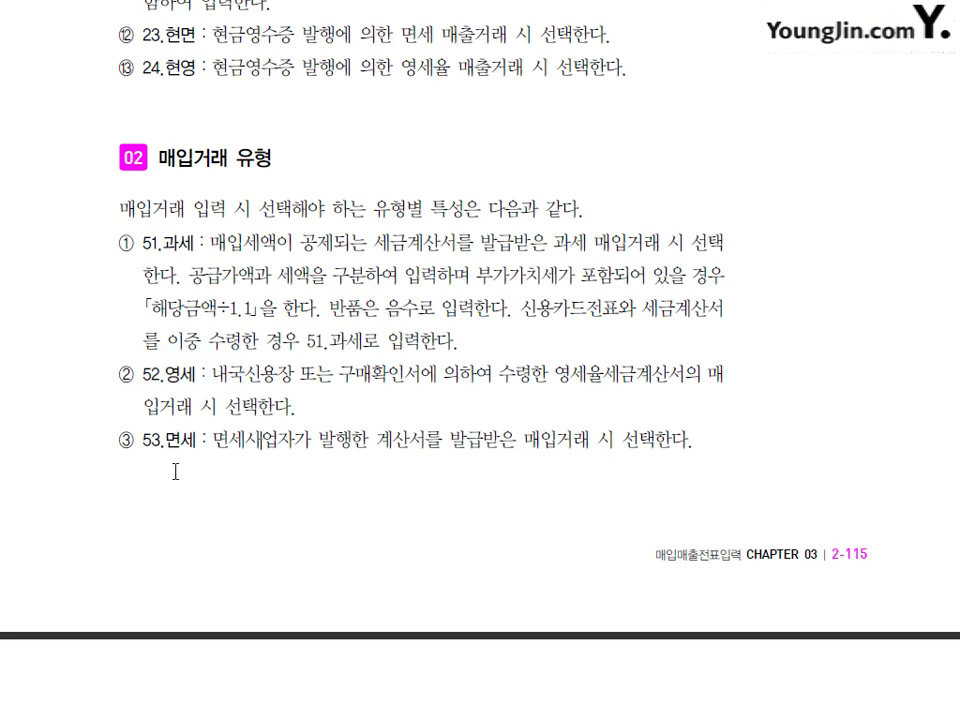
left_click_drag(140, 439, 322, 439)
scroll(281, 504, "down", 5)
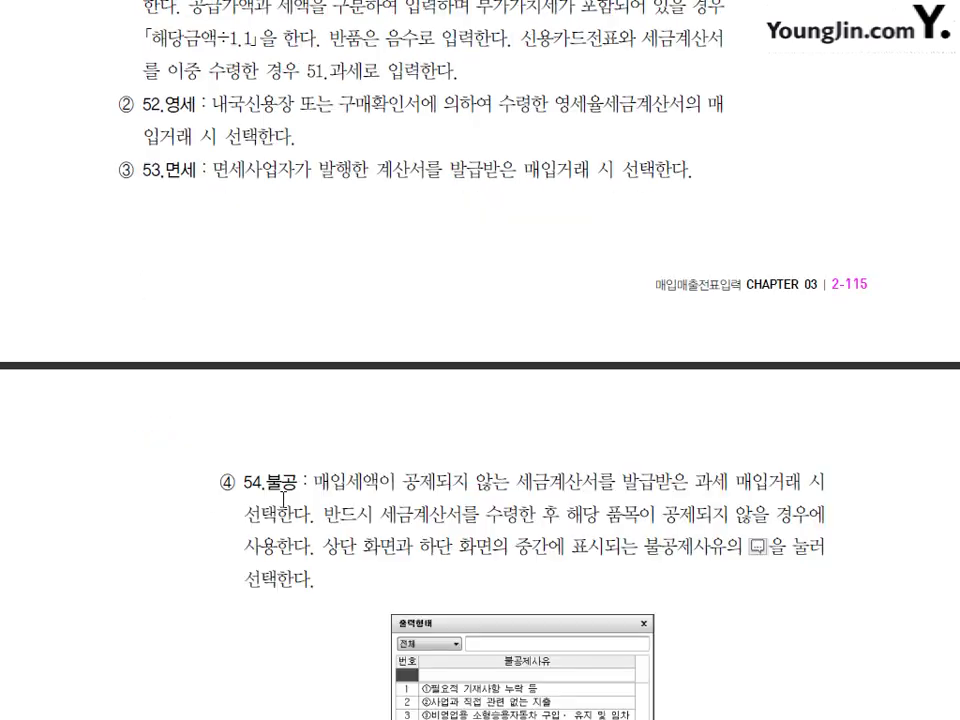